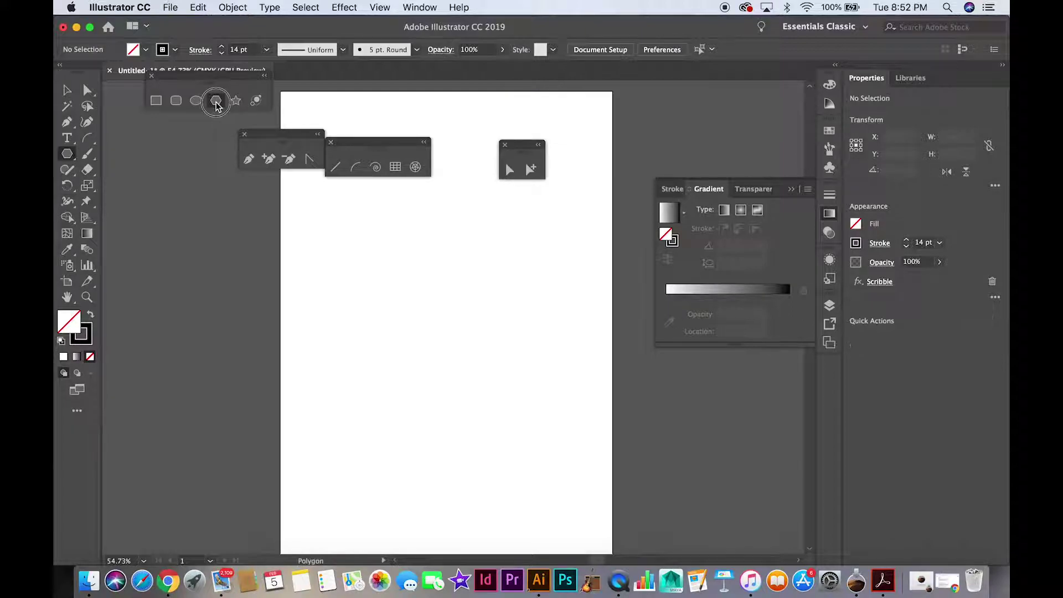
Draw an octagon about 132 mm wide in the middle of the artboard with the Polygon tool.
mouse_move(331, 252)
mouse_down()
mouse_move(439, 337)
mouse_move(563, 393)
mouse_move(581, 425)
mouse_move(560, 384)
mouse_move(571, 389)
mouse_up()
key(Up)
key(Up)
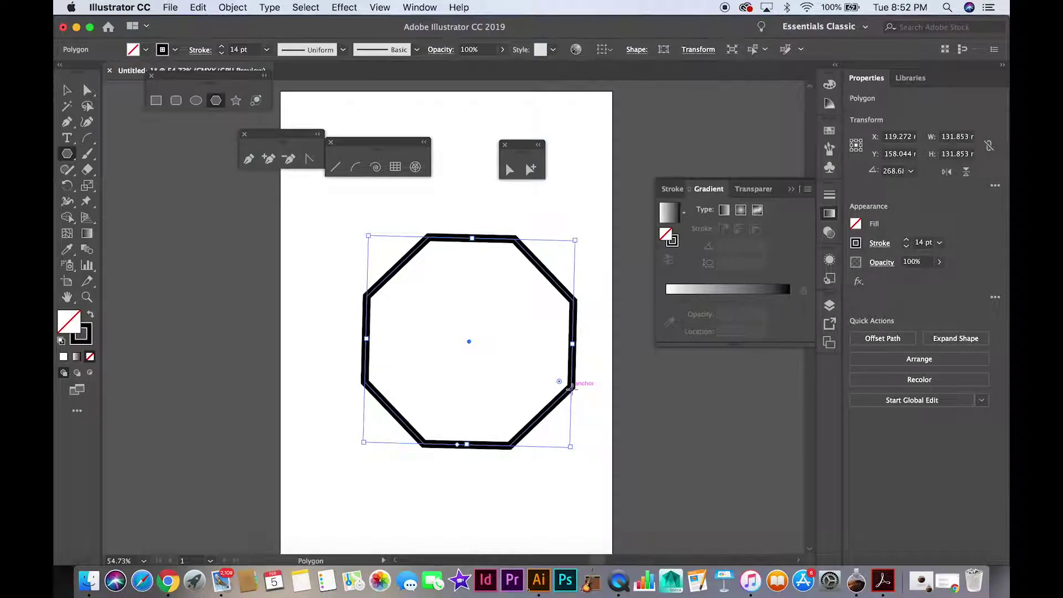
Fill the octagon with the CMYK Green swatch after trying magenta.
click(147, 50)
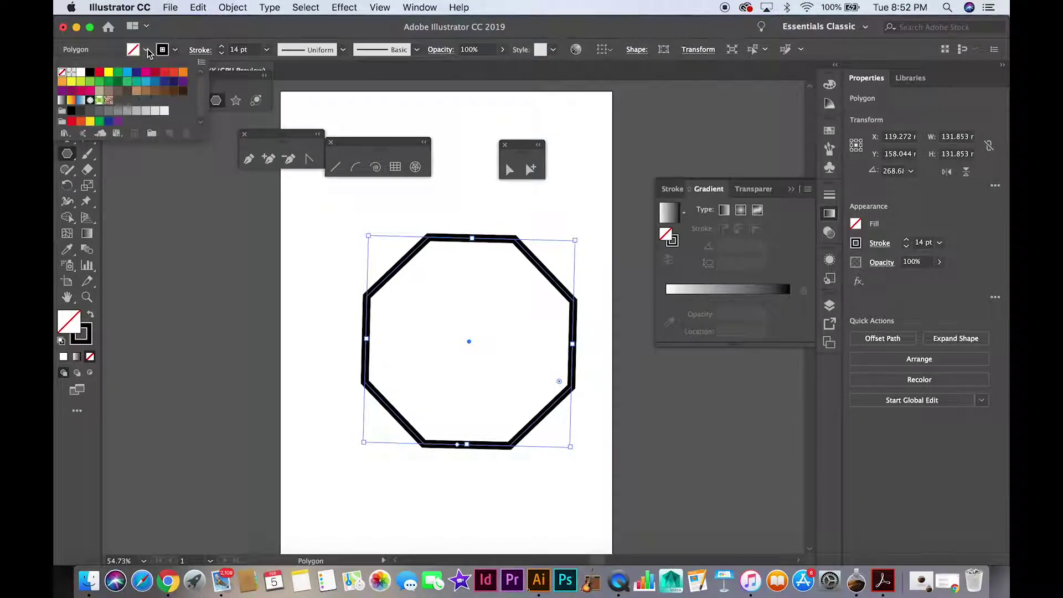
click(146, 73)
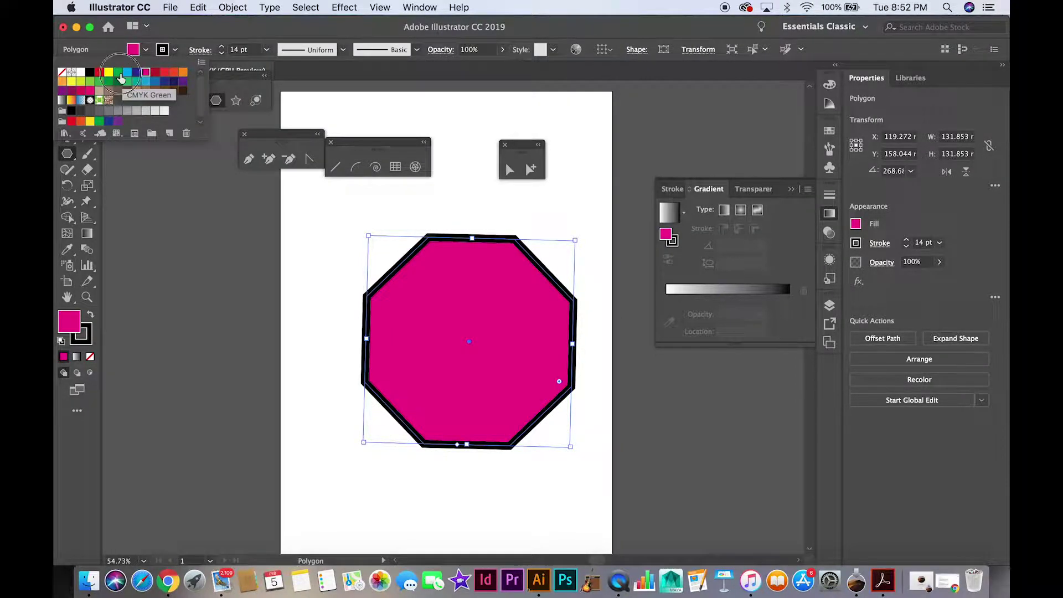
click(119, 73)
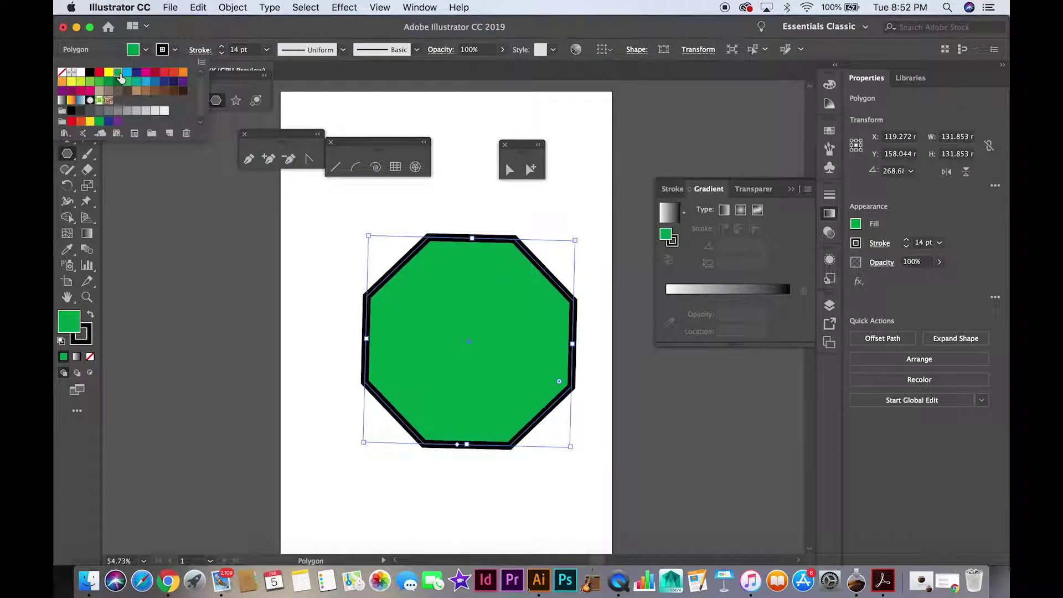
click(279, 192)
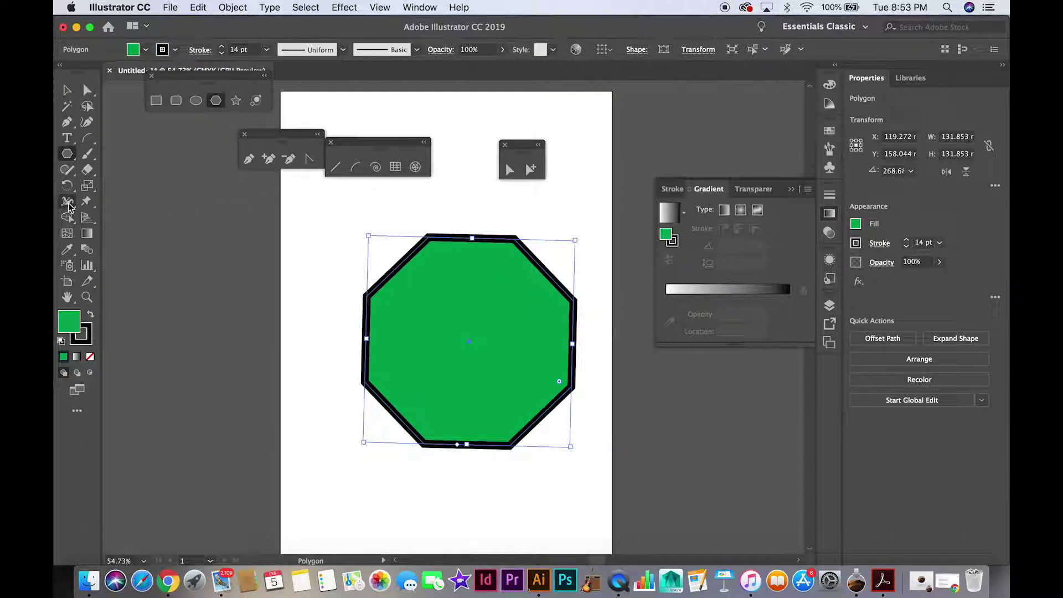
Detach the warping tool group as a floating palette and roughen the octagon's top and upper-right edges with the Wrinkle tool.
drag(70, 207, 381, 207)
click(438, 226)
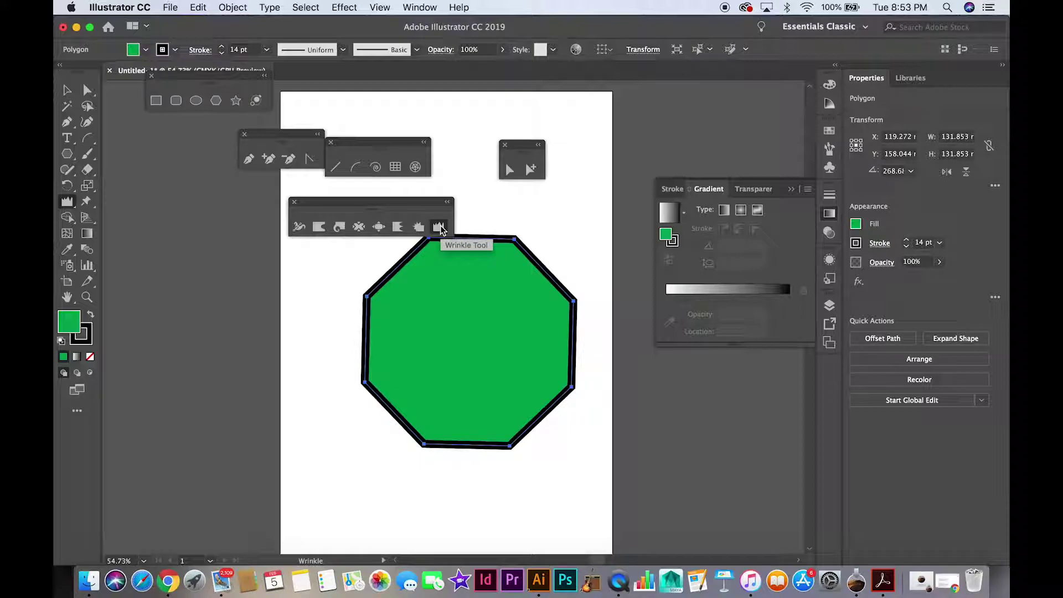
mouse_move(498, 230)
mouse_down()
mouse_move(541, 244)
mouse_move(565, 283)
mouse_up()
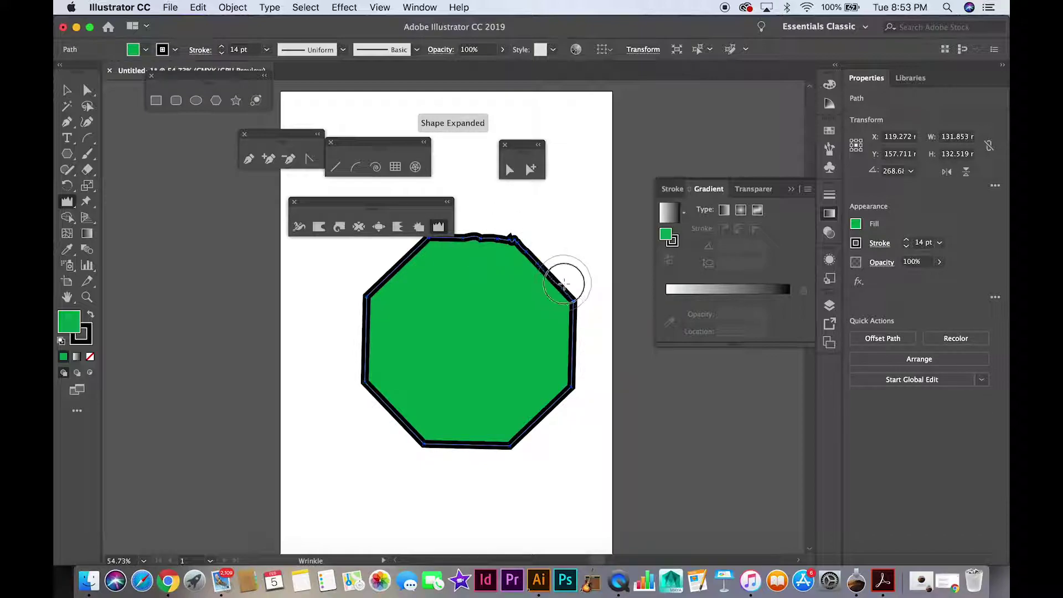
drag(538, 317, 537, 316)
drag(353, 309, 382, 313)
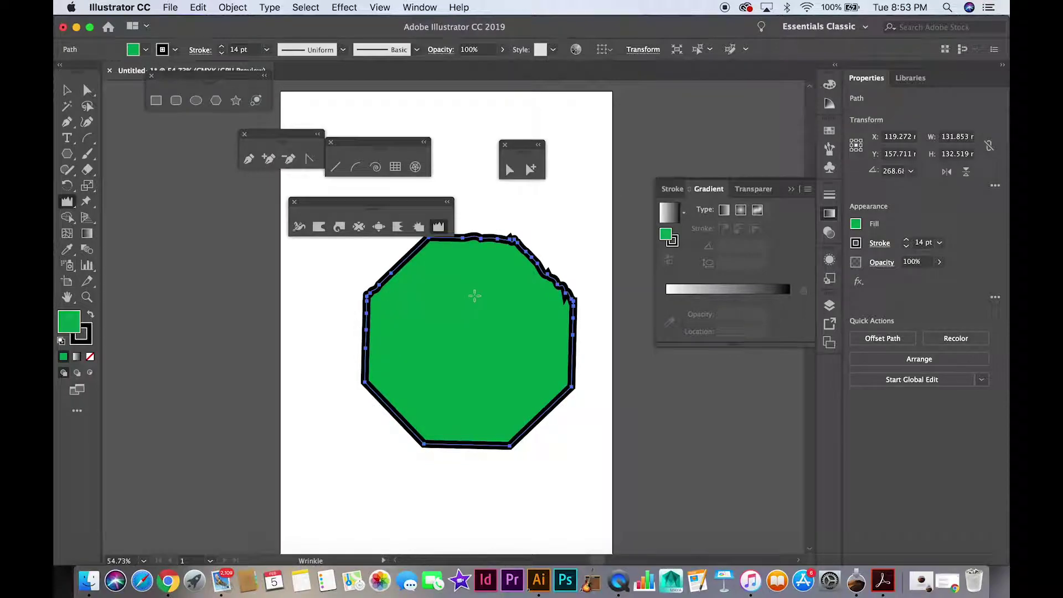
drag(528, 270, 565, 281)
Set the Wrinkle tool's intensity to 100% and roughen the octagon's lower-right and bottom edges.
double_click(438, 230)
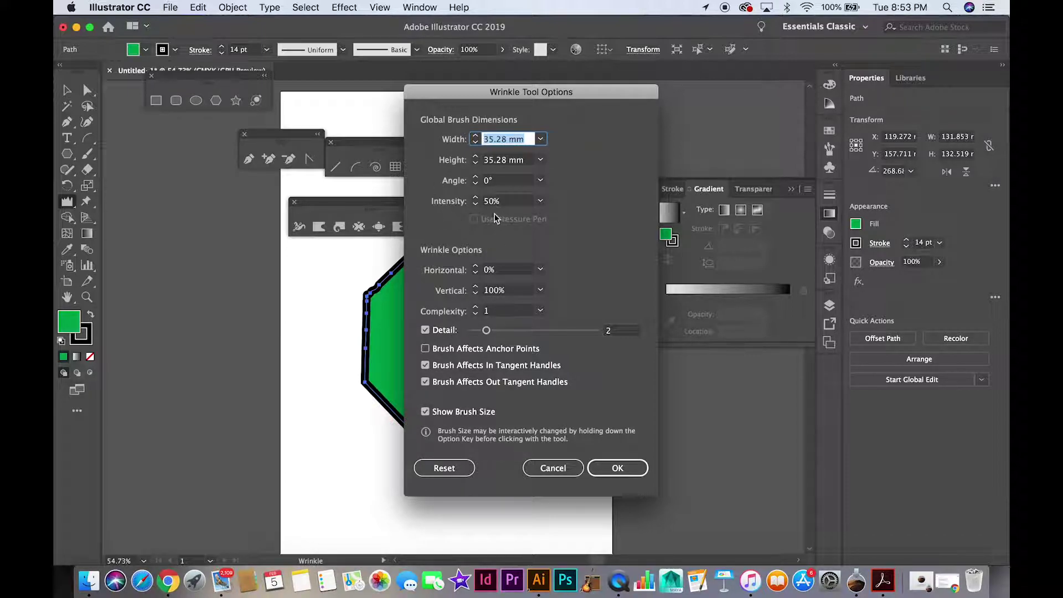
click(540, 201)
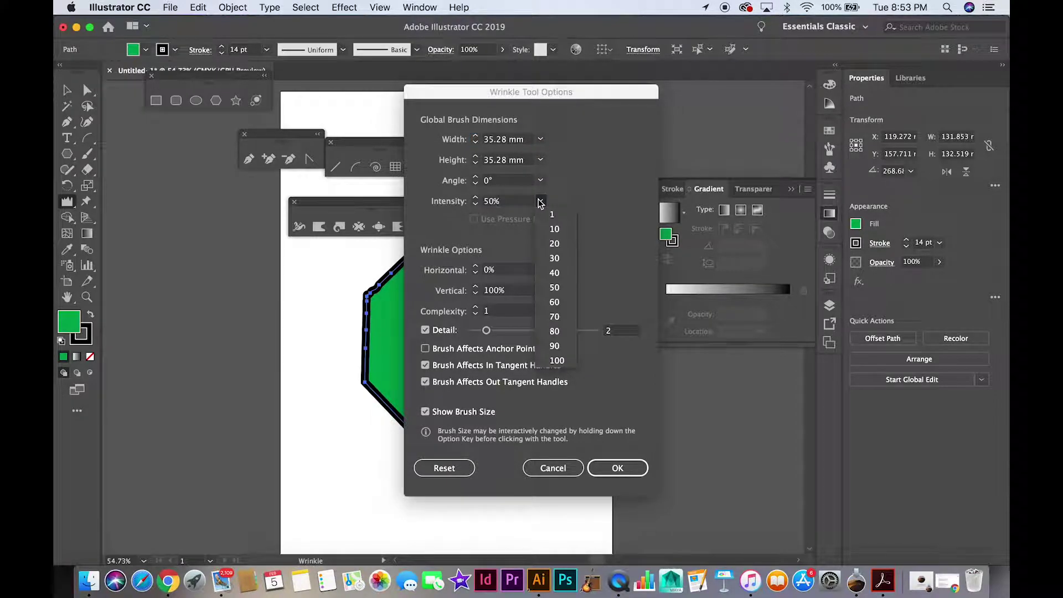
click(556, 359)
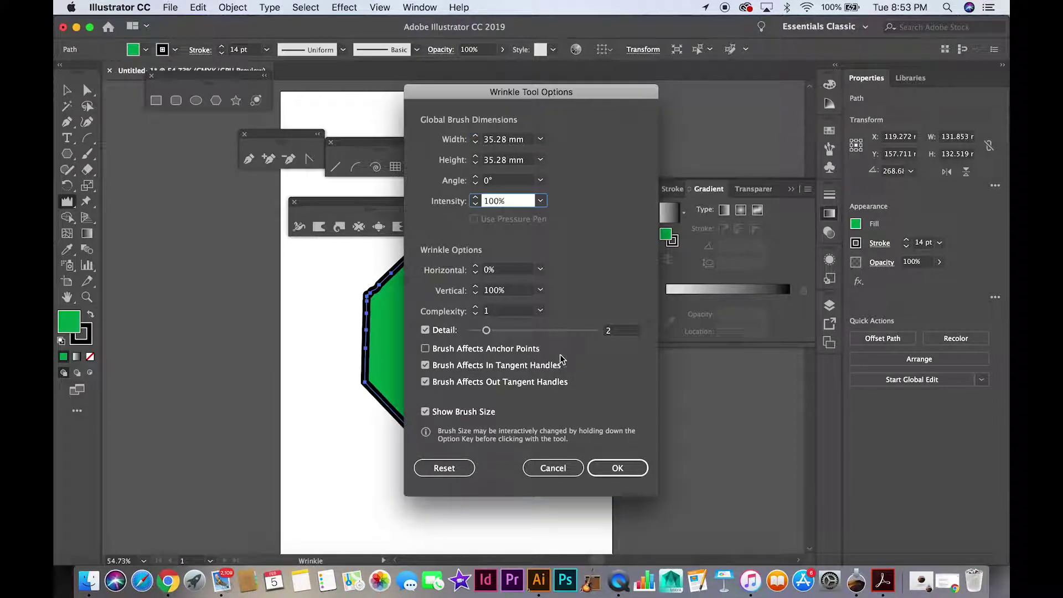
click(617, 468)
drag(534, 428, 562, 398)
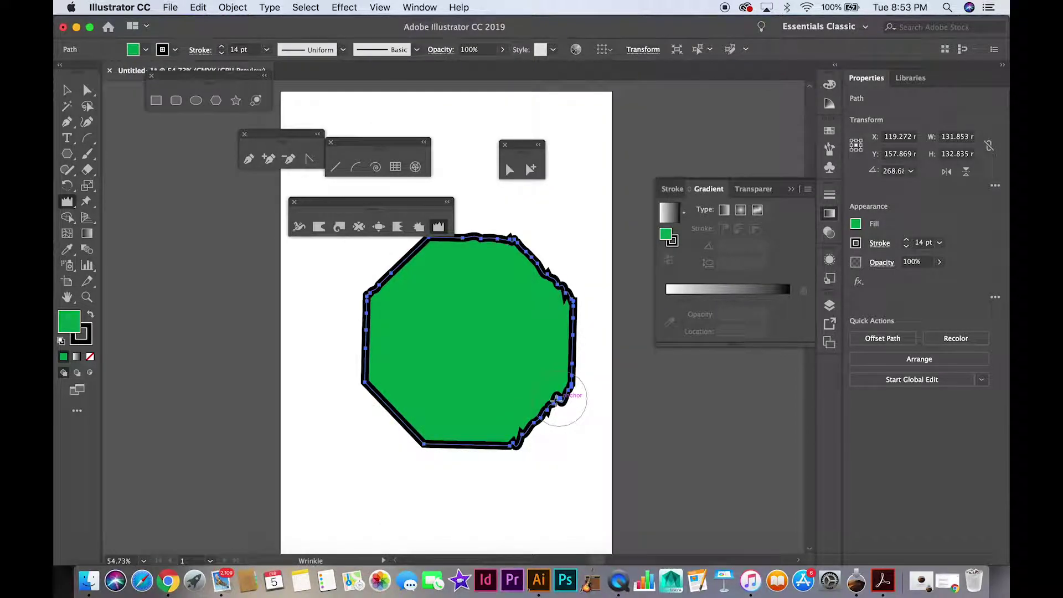
click(480, 444)
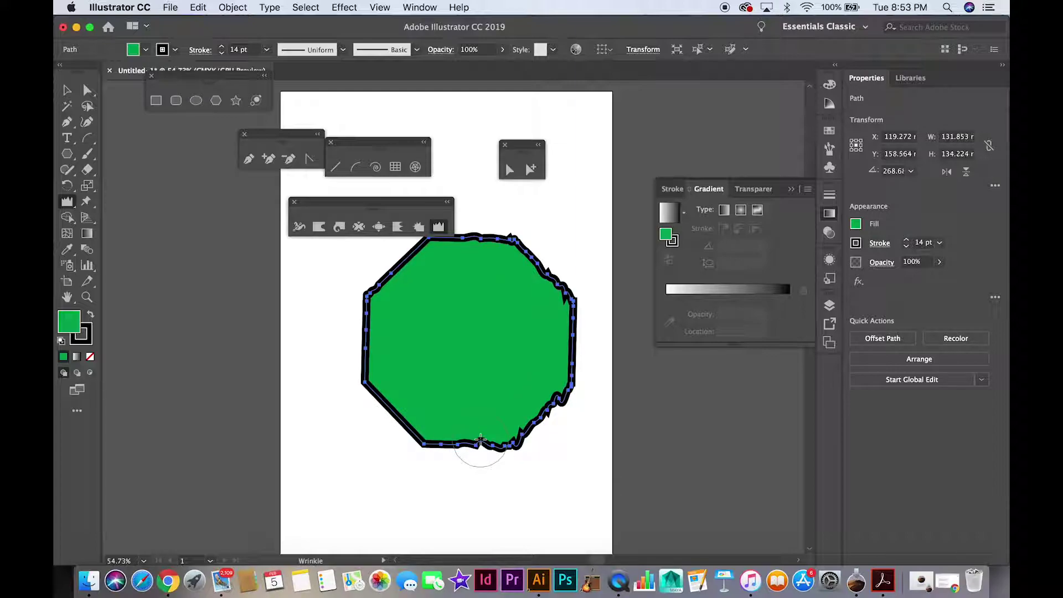
mouse_move(511, 428)
mouse_down()
mouse_move(464, 443)
mouse_move(478, 441)
mouse_move(419, 430)
mouse_up()
Set the Wrinkle tool's intensity to 50% and its detail to 7.
double_click(439, 227)
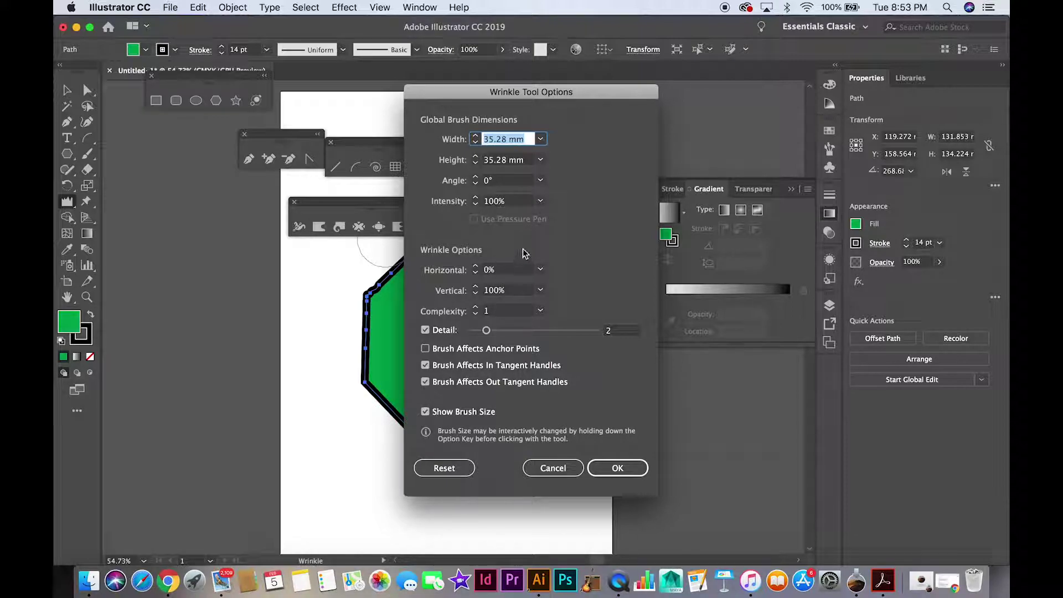
click(533, 203)
click(540, 201)
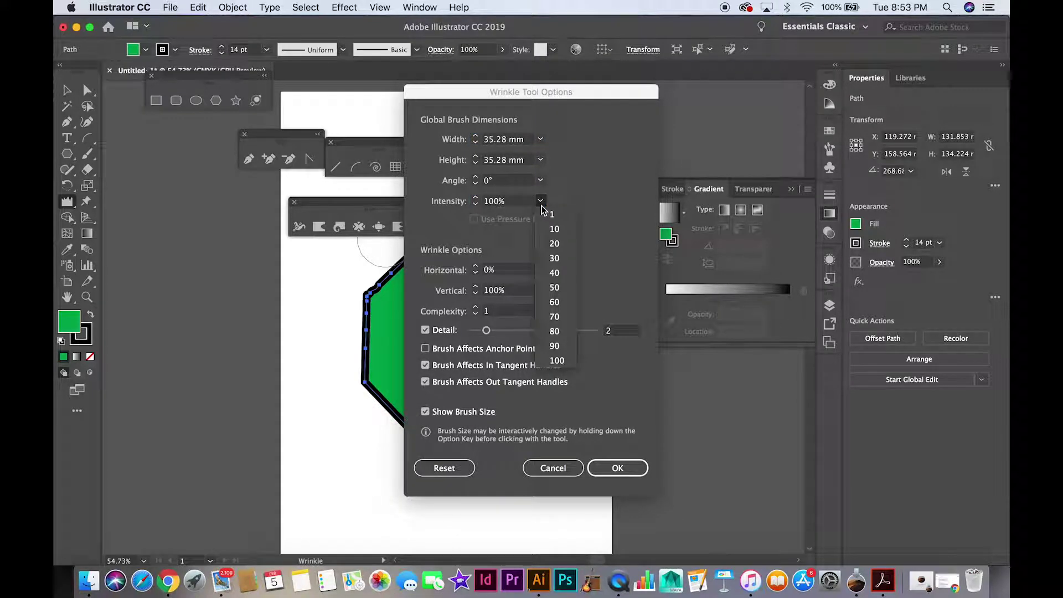
click(556, 288)
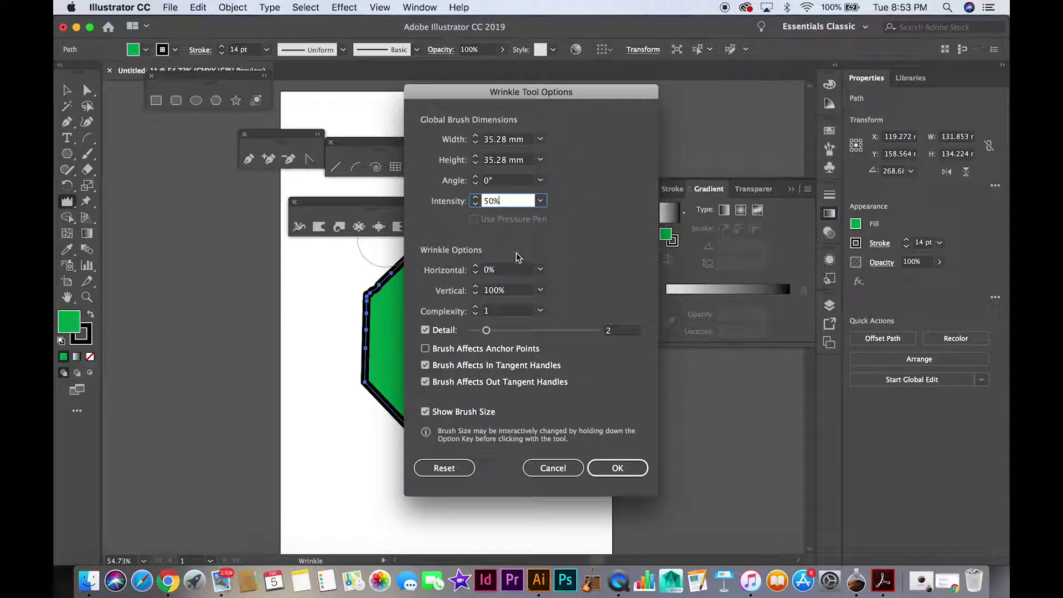
drag(486, 330, 558, 334)
click(614, 467)
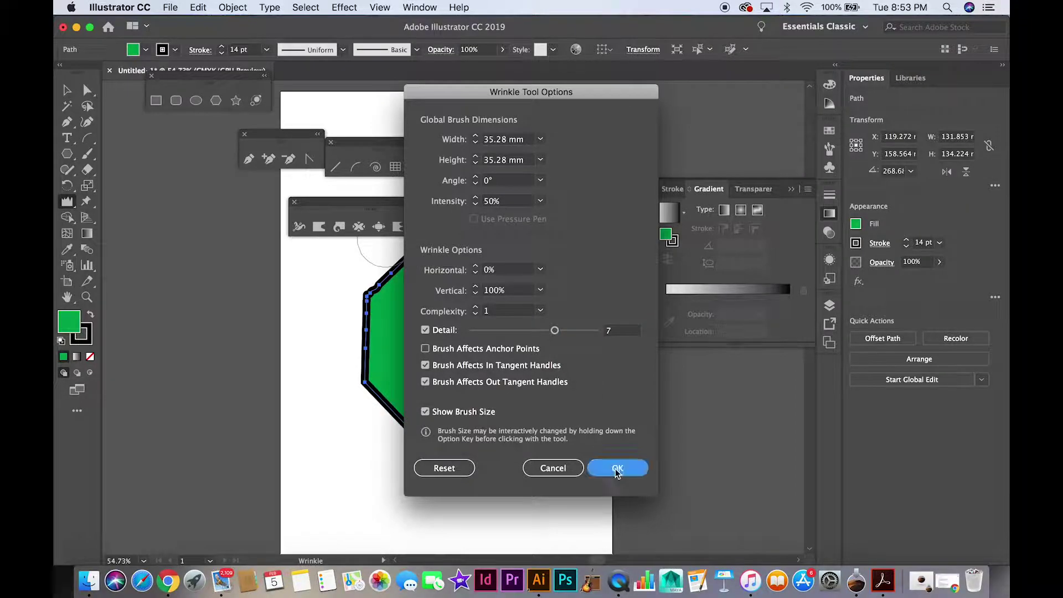
Try wrinkling the octagon's lower-left edge at detail 7, and undo the stroke.
mouse_move(402, 415)
mouse_down()
mouse_move(413, 417)
mouse_move(421, 392)
mouse_up()
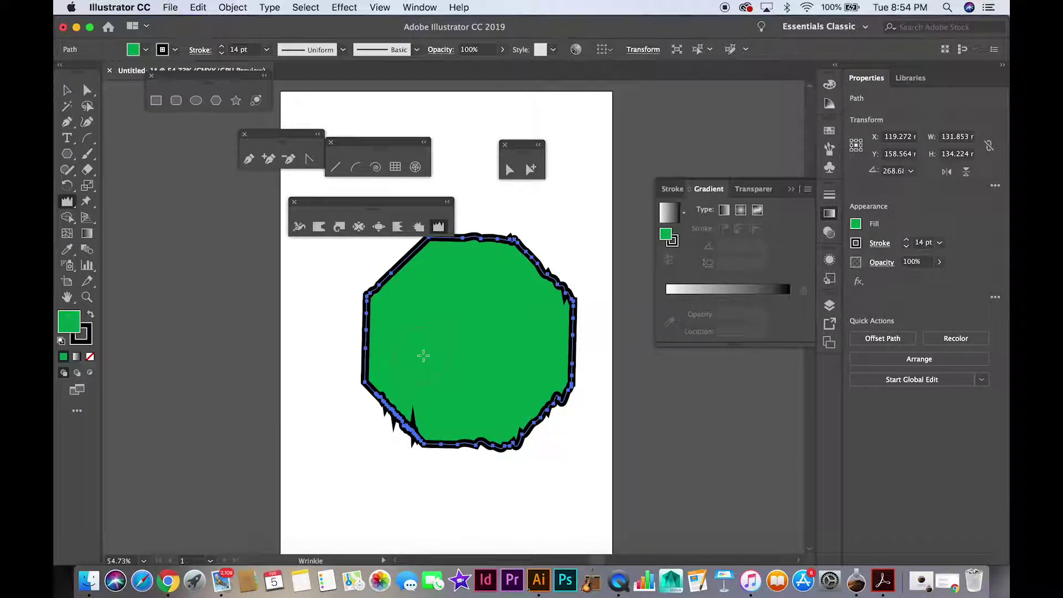
key(super+z)
key(super+z)
key(super+z)
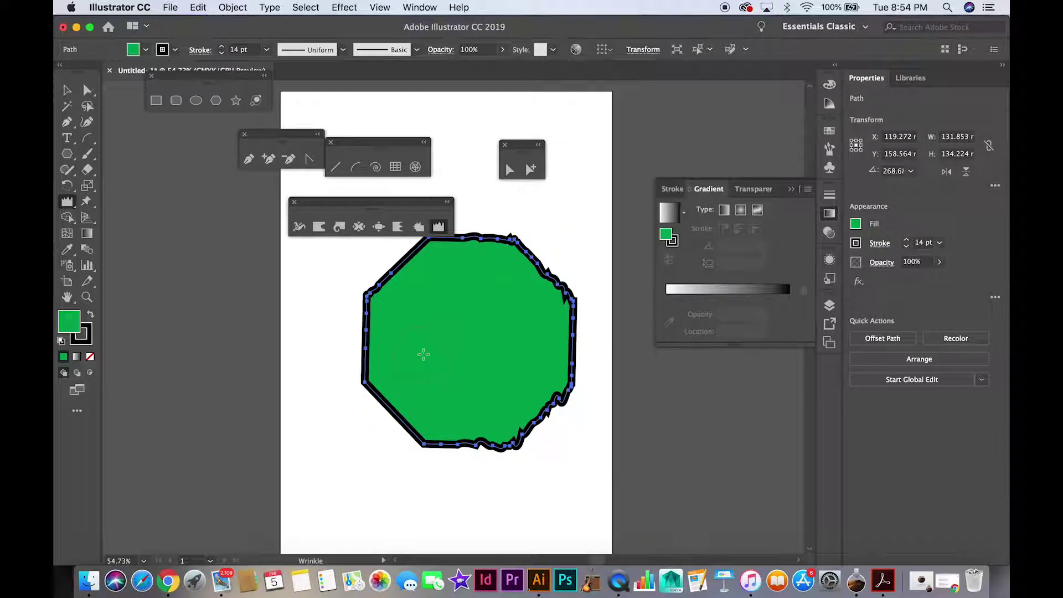
Lower the Wrinkle tool's detail to 1 and roughen the octagon's lower-left edge.
double_click(439, 227)
drag(494, 330, 466, 332)
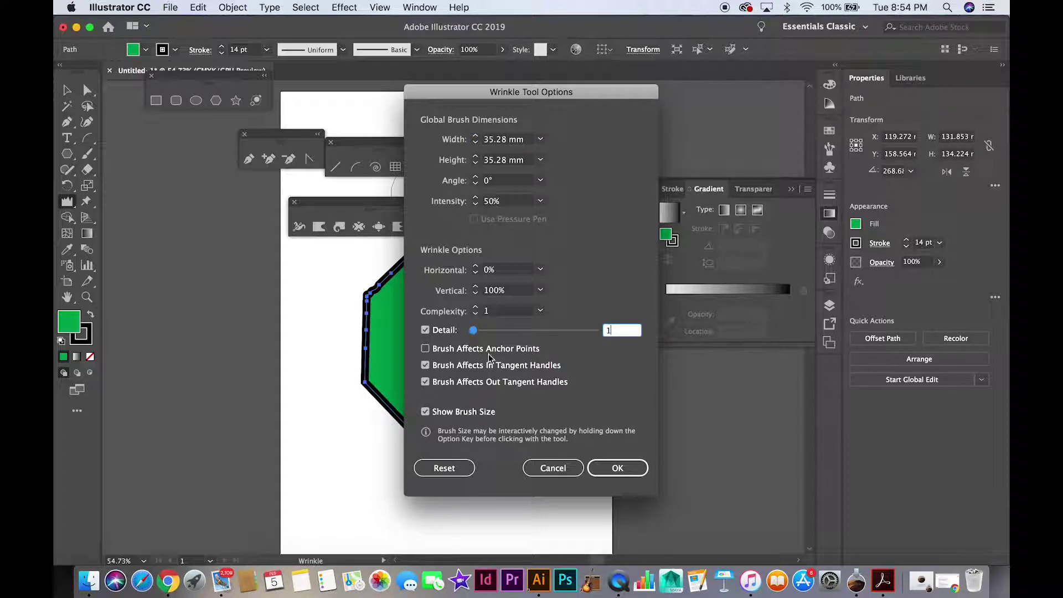
click(608, 466)
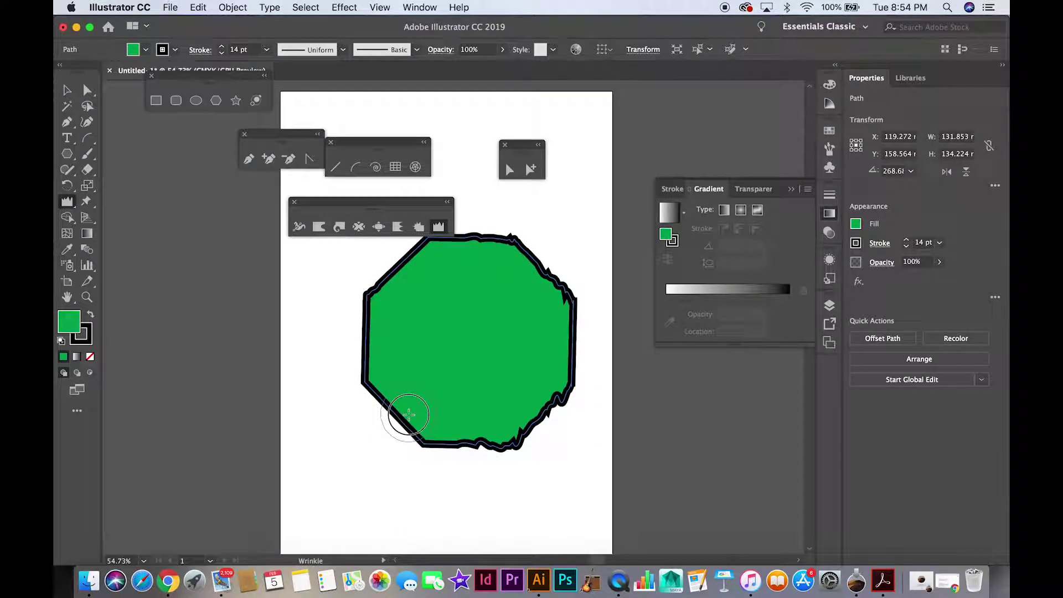
click(408, 414)
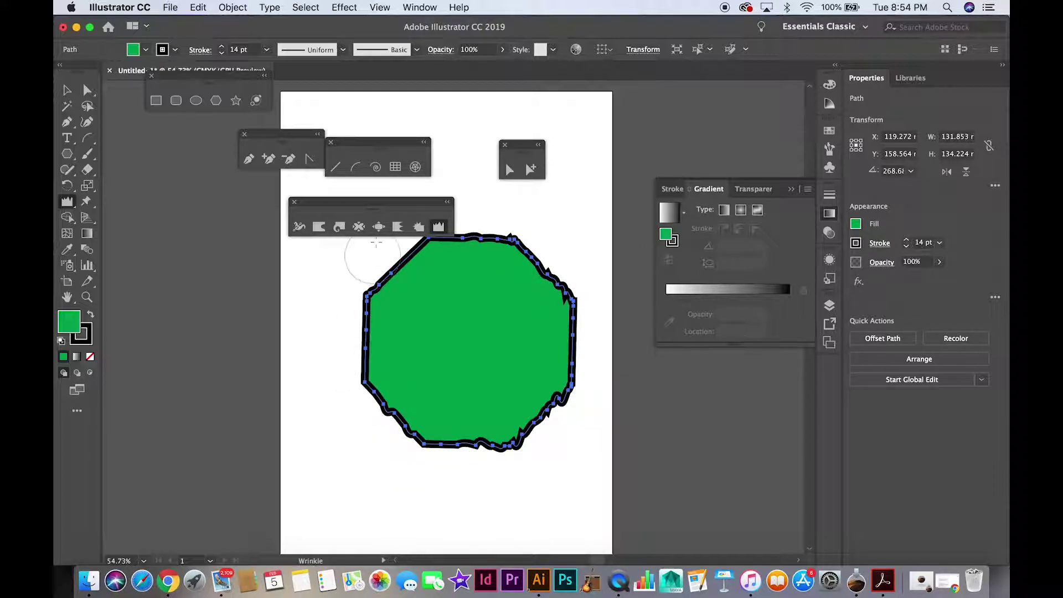
Set the Wrinkle tool's complexity to 3.
double_click(438, 232)
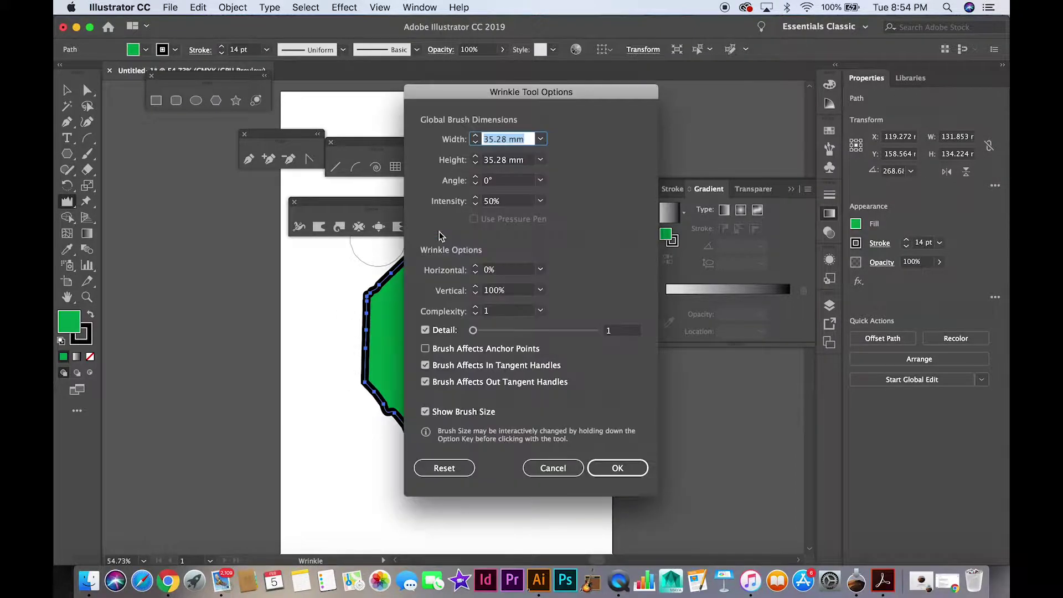
click(500, 312)
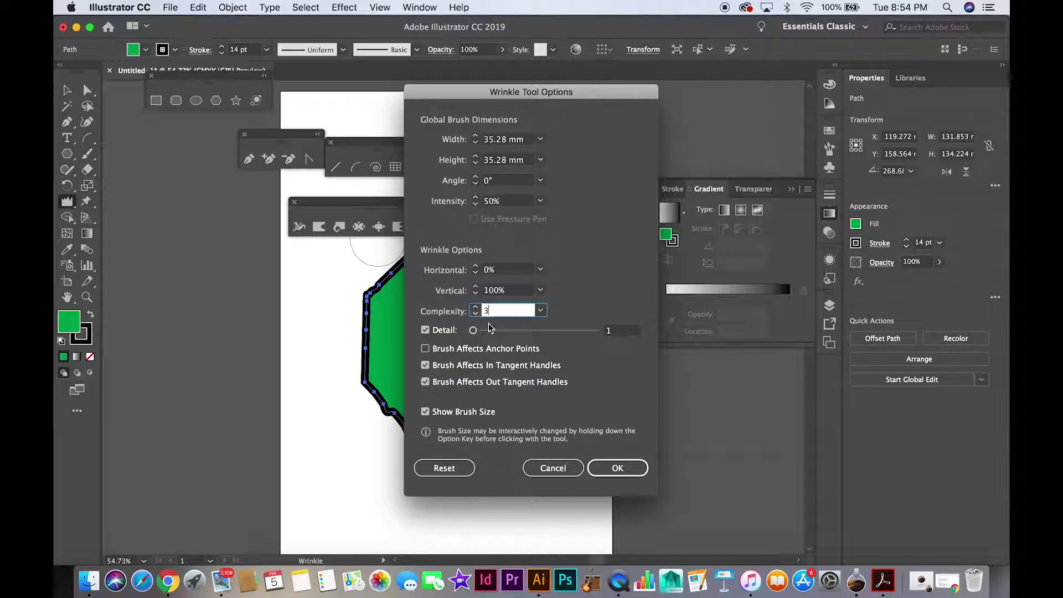
text(3)
click(618, 466)
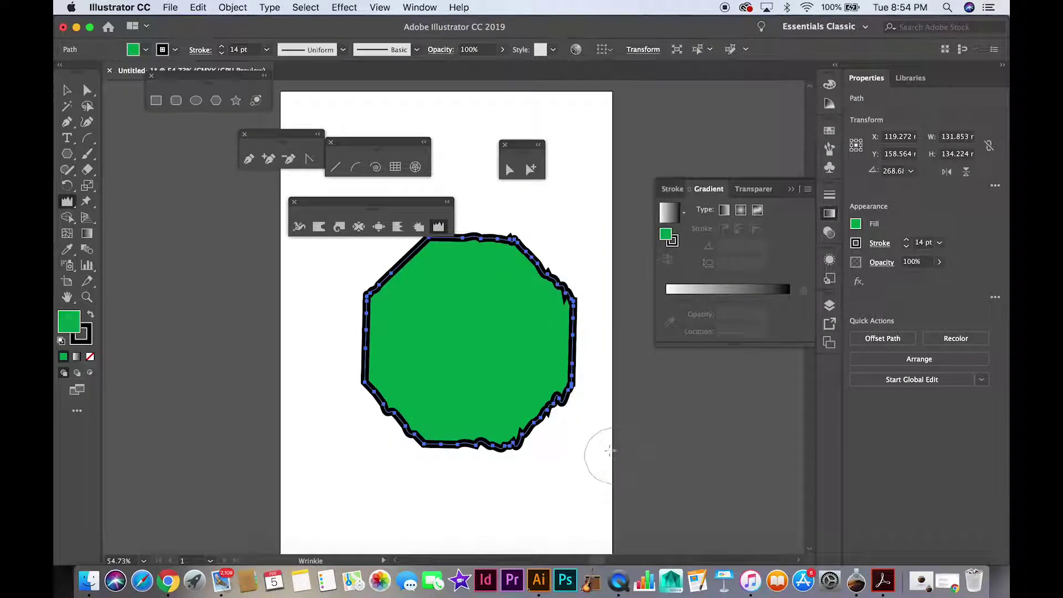
Try the Twirl tool on the octagon's left, lower-left and bottom edges, and undo the twirls.
click(338, 226)
drag(377, 331, 377, 330)
drag(412, 394, 449, 422)
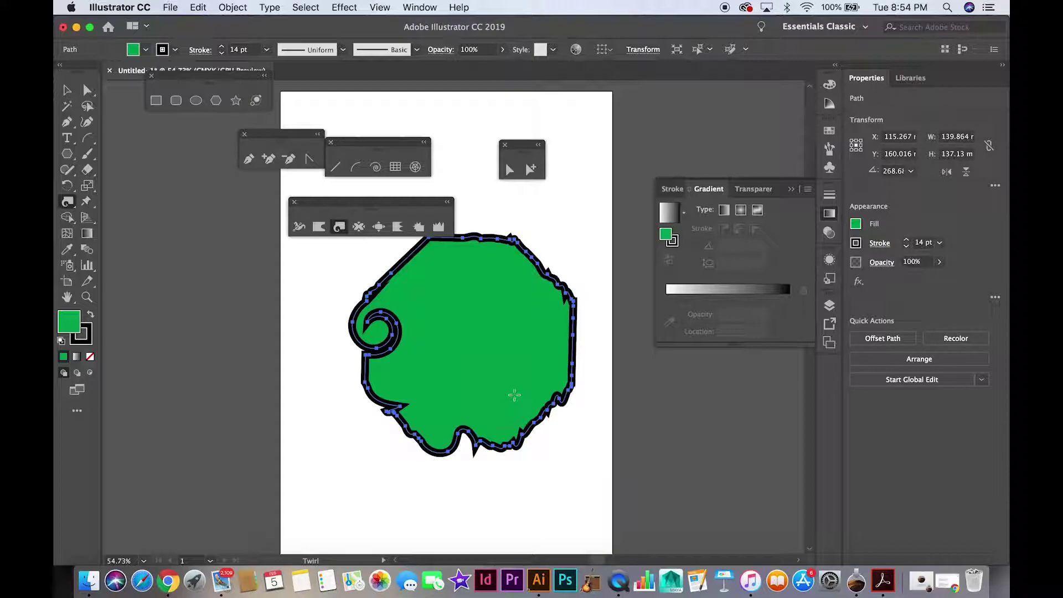
key(super+z)
key(super+z)
key(super+z)
key(super+z)
key(super+z)
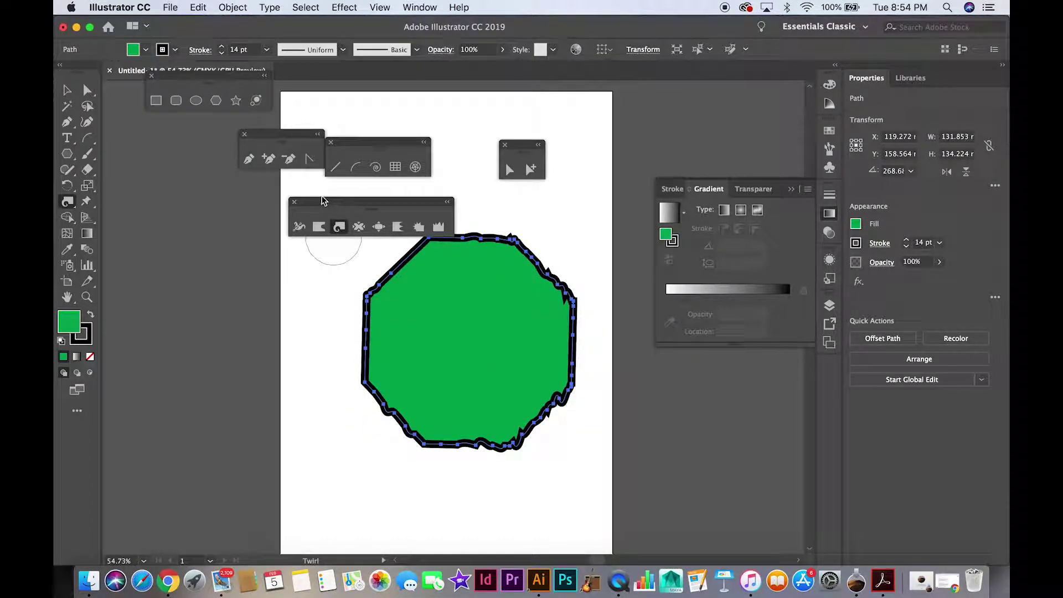
Set the Twirl tool's intensity to 20% and twirl spots on the octagon's left, upper-right and lower-right edges.
double_click(340, 228)
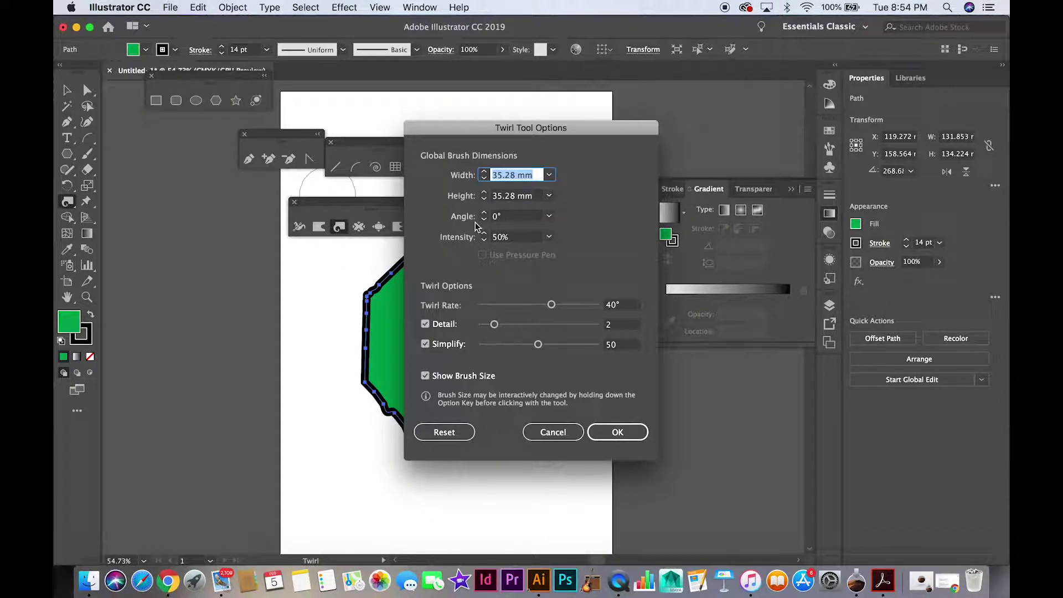
click(549, 238)
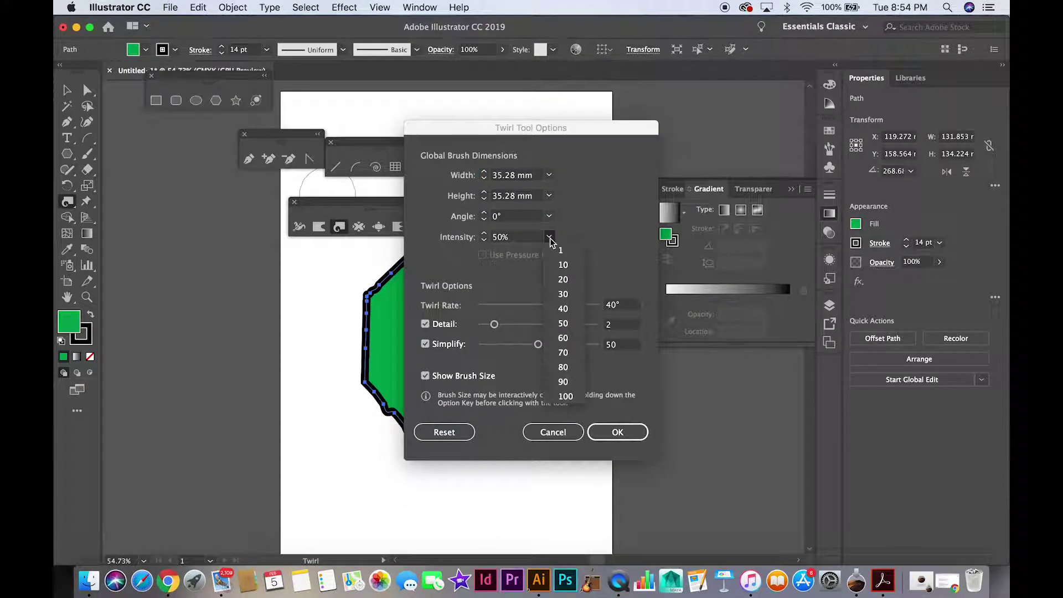
click(567, 282)
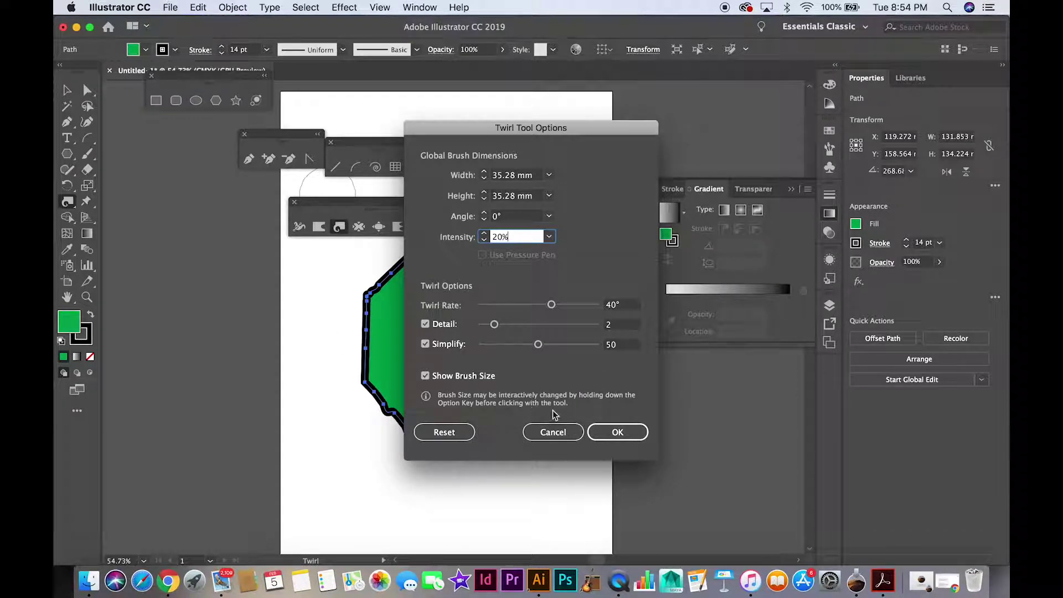
click(617, 432)
drag(357, 344, 358, 347)
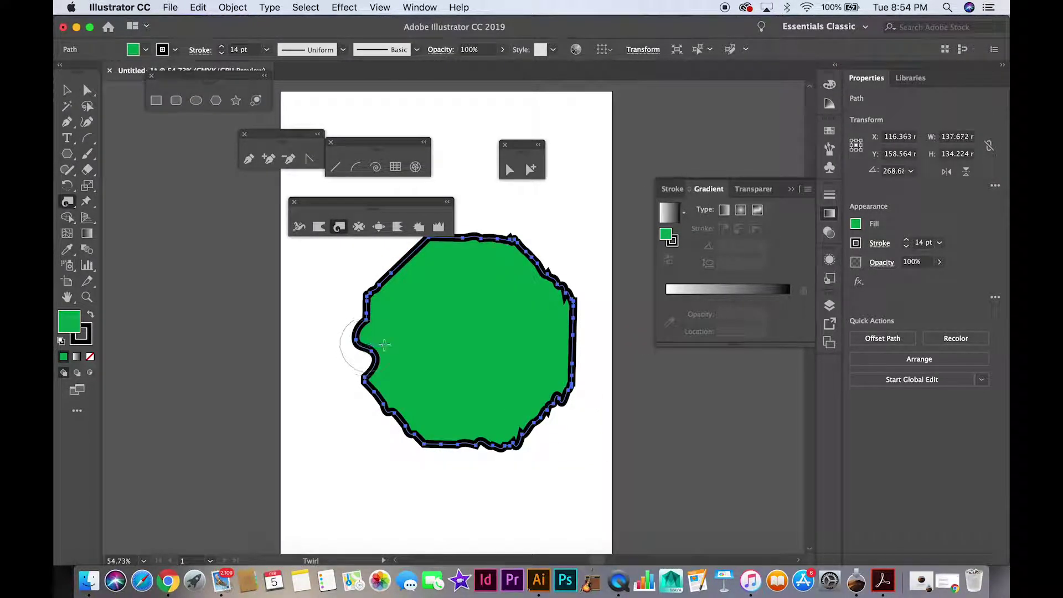
drag(542, 271, 544, 273)
drag(567, 391, 565, 394)
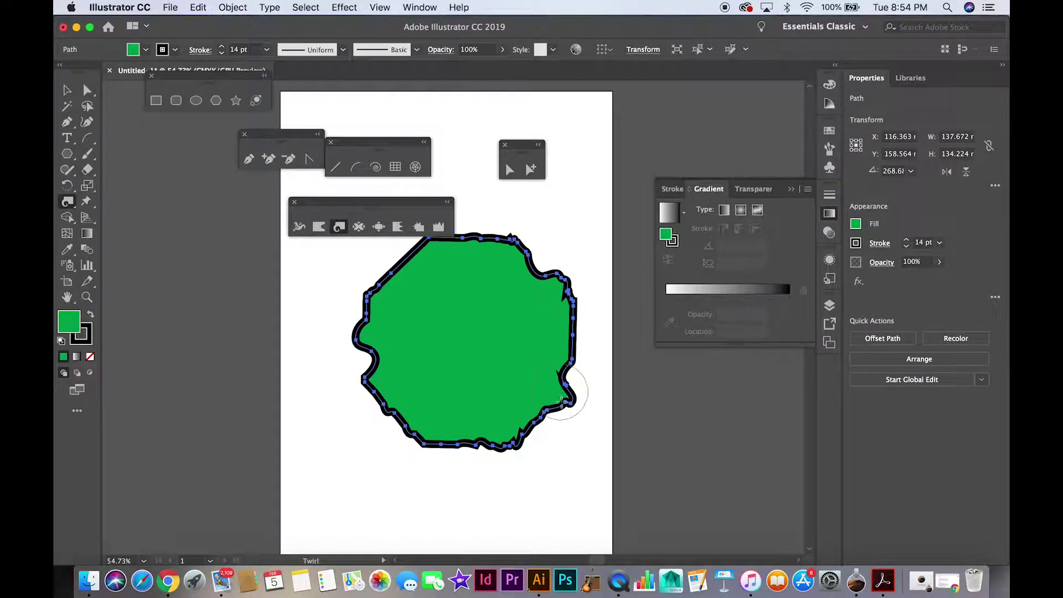
Set the Pucker tool's intensity to 40% and pucker the octagon's bottom edge inward.
double_click(359, 226)
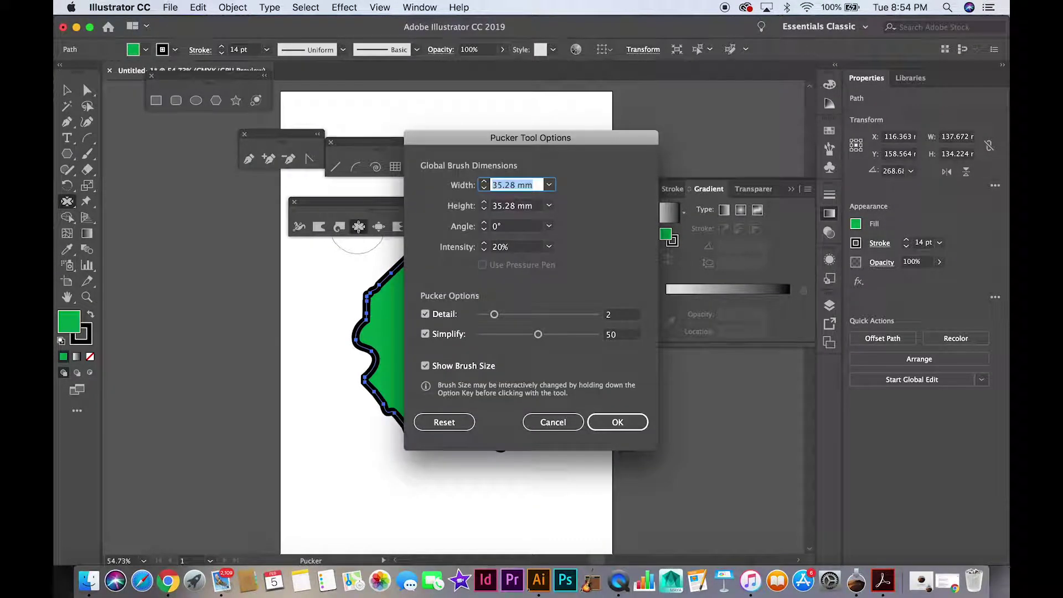
click(550, 247)
click(567, 310)
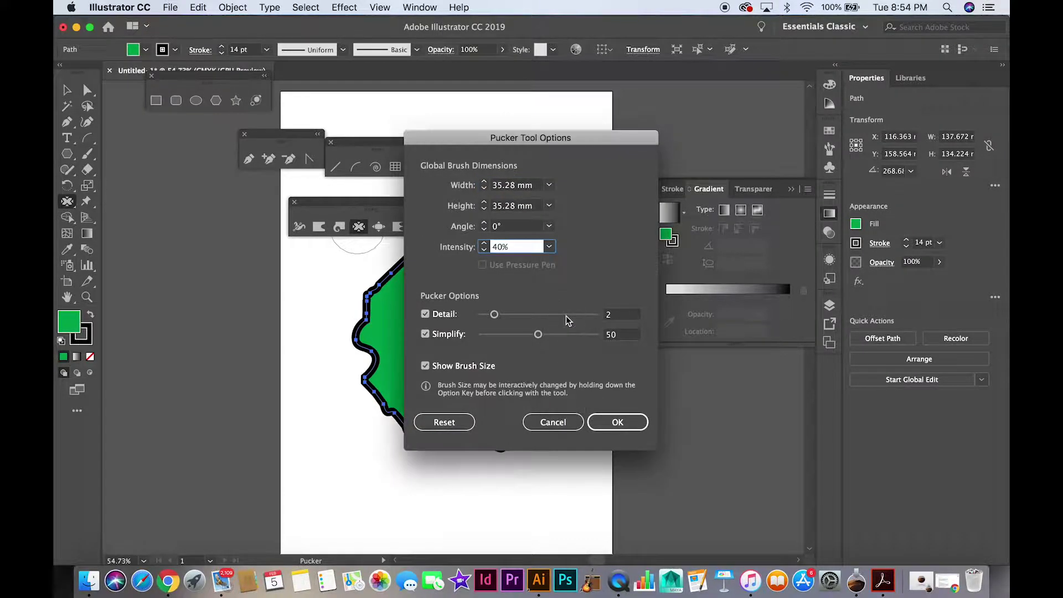
click(617, 423)
click(491, 431)
click(492, 435)
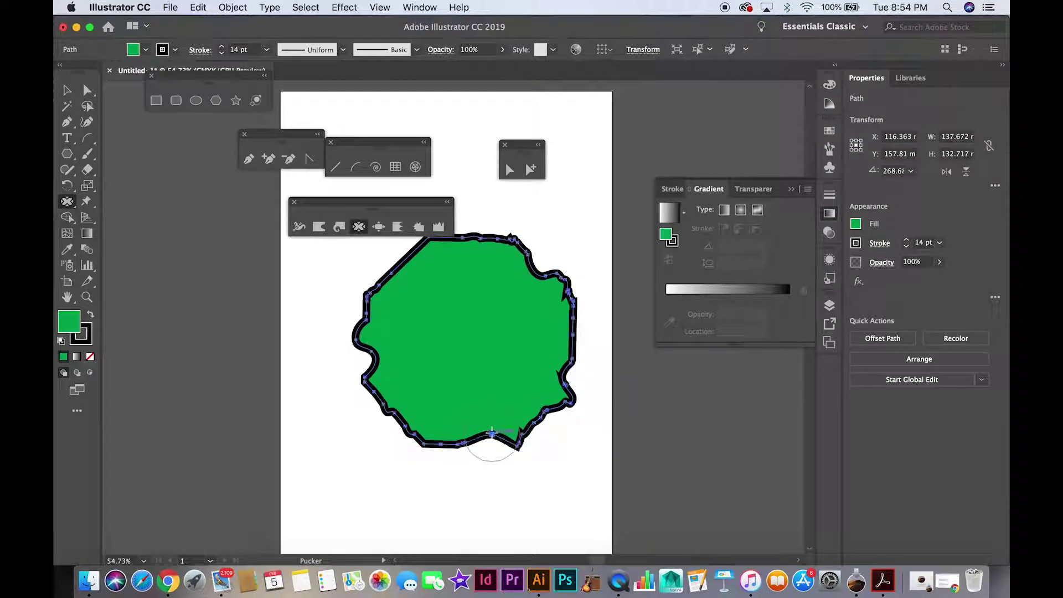
Pucker the octagon's lower-left edge inward with the Pucker tool.
click(382, 397)
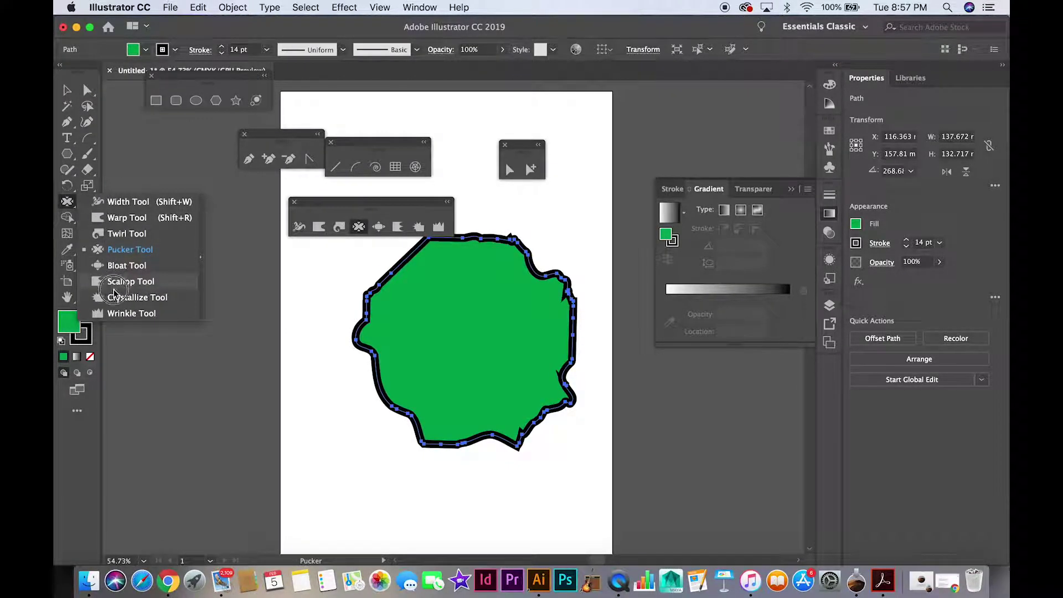
click(123, 248)
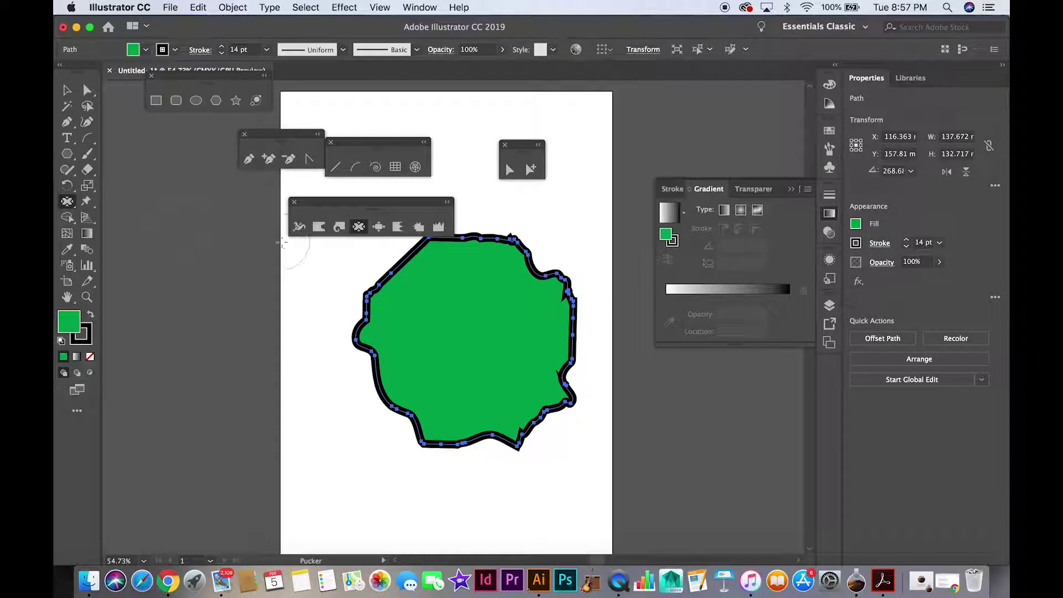
Apply a Pucker & Bloat effect to the distorted octagon with preview on, bloating it by 13%.
click(339, 7)
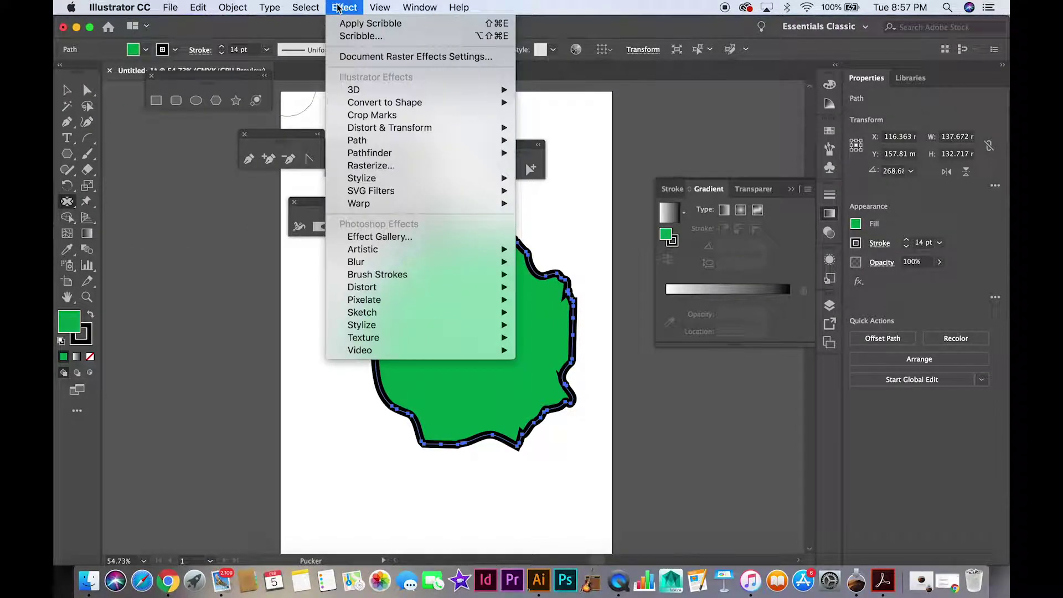
mouse_move(367, 129)
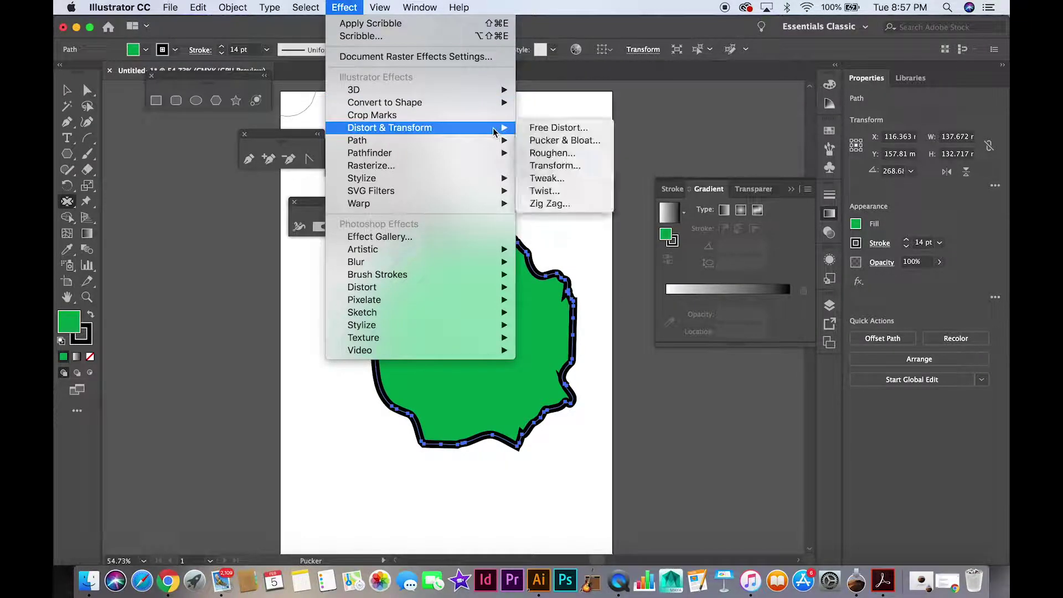
click(551, 142)
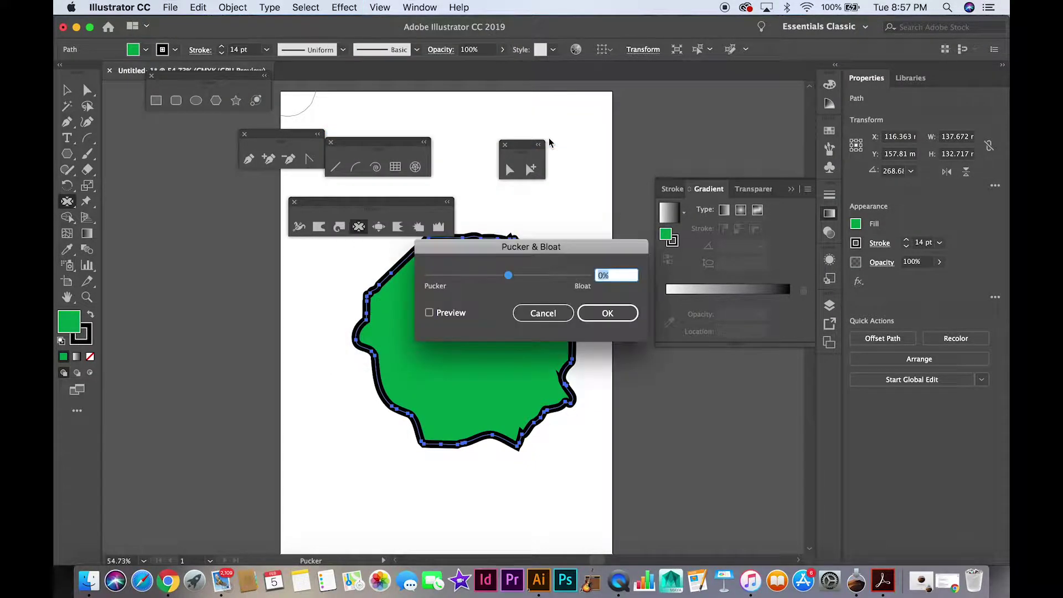
click(430, 314)
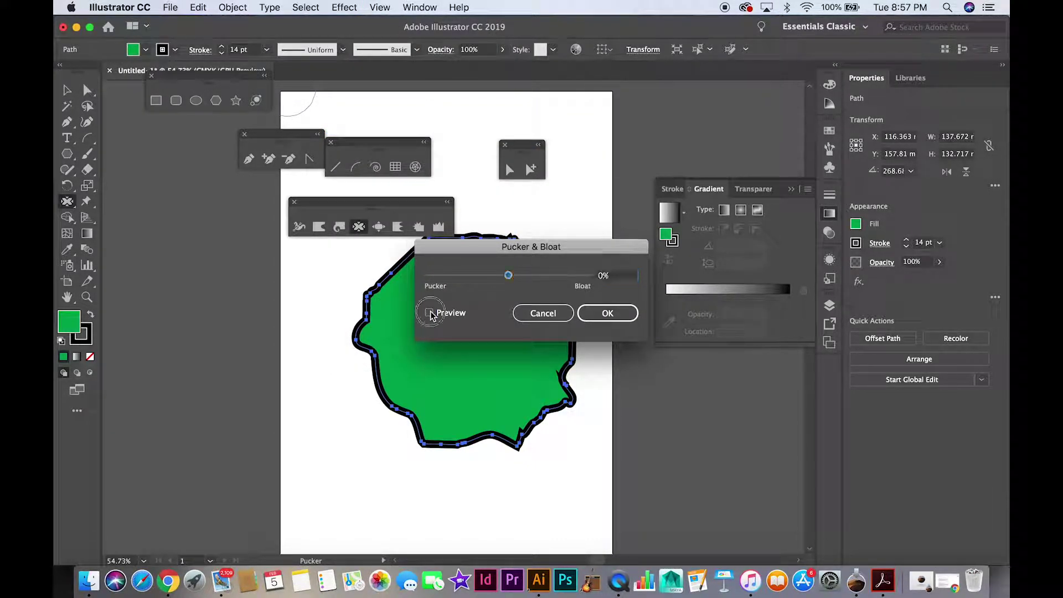
drag(484, 248, 616, 182)
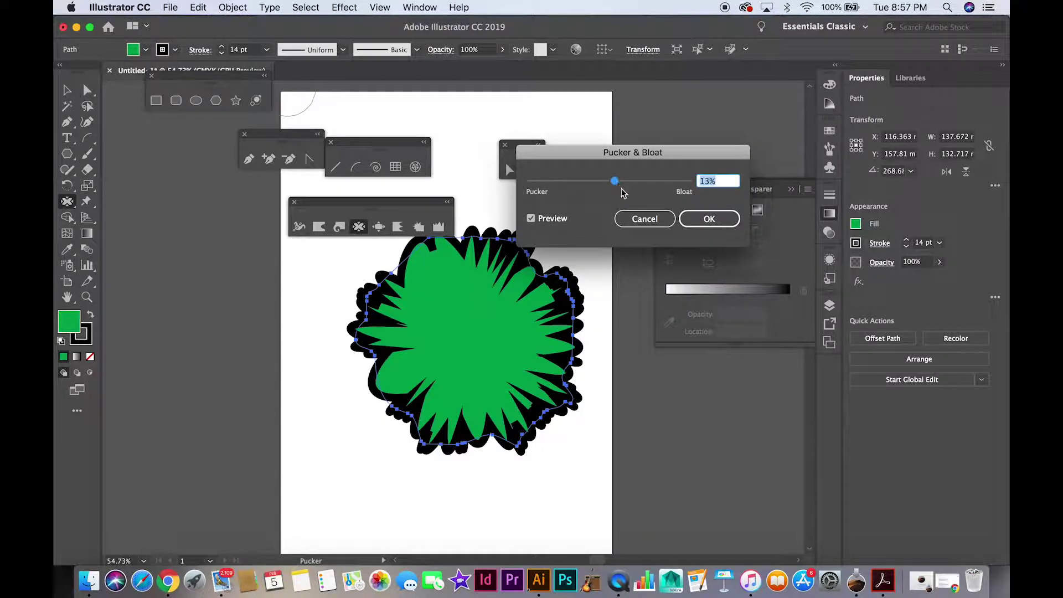
click(709, 220)
Move the bloated shape to the artboard's upper-right part and place a duplicate across the artboard's left edge.
click(67, 90)
click(202, 233)
drag(424, 320, 495, 276)
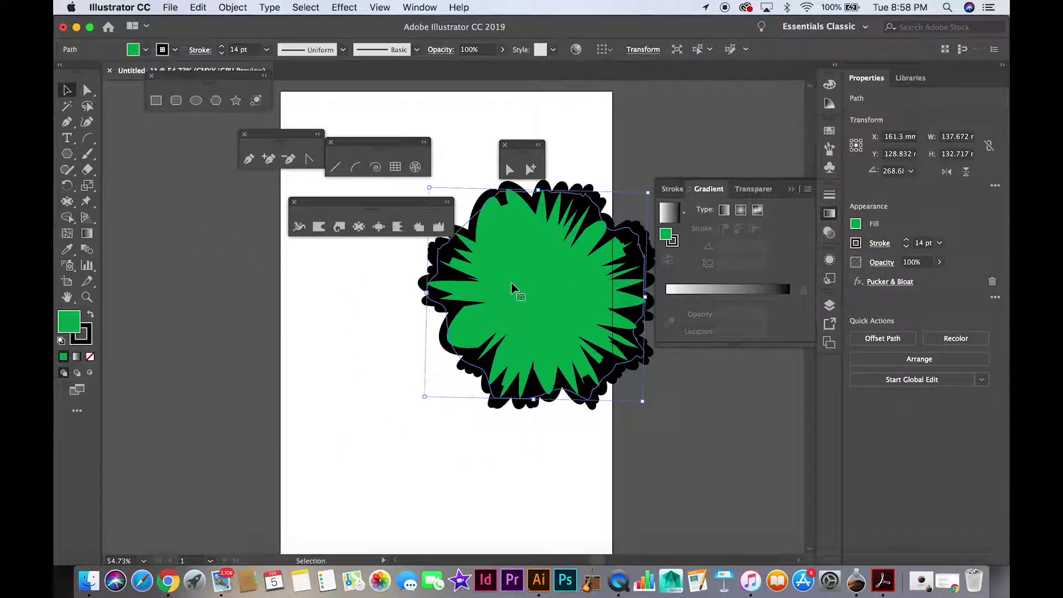
key(a)
key(v)
drag(575, 285, 328, 323)
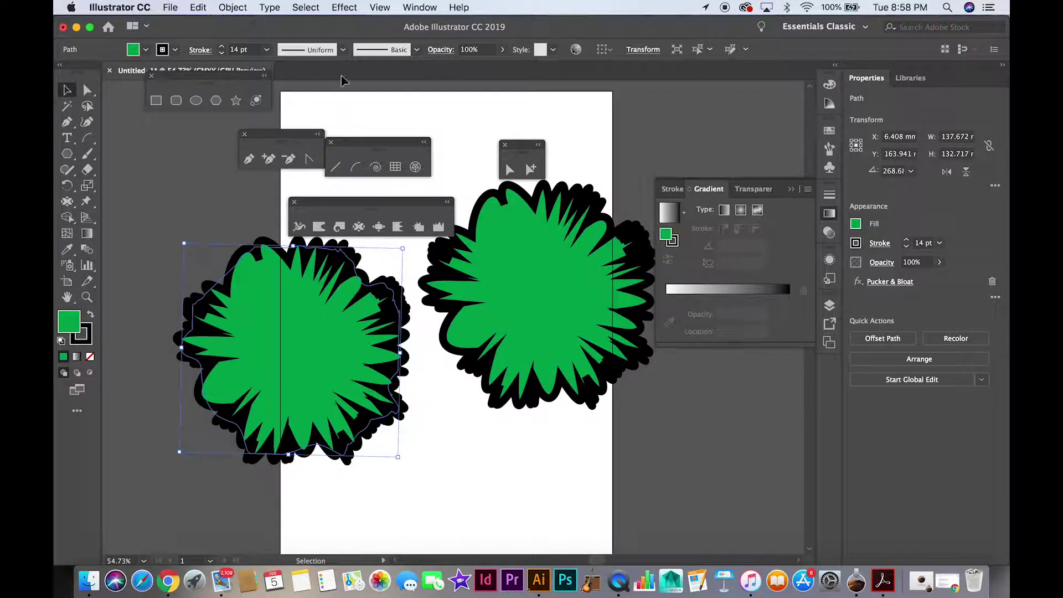
Apply a Twist effect to the left copy, adjusting its angle in small increments with preview on.
click(341, 8)
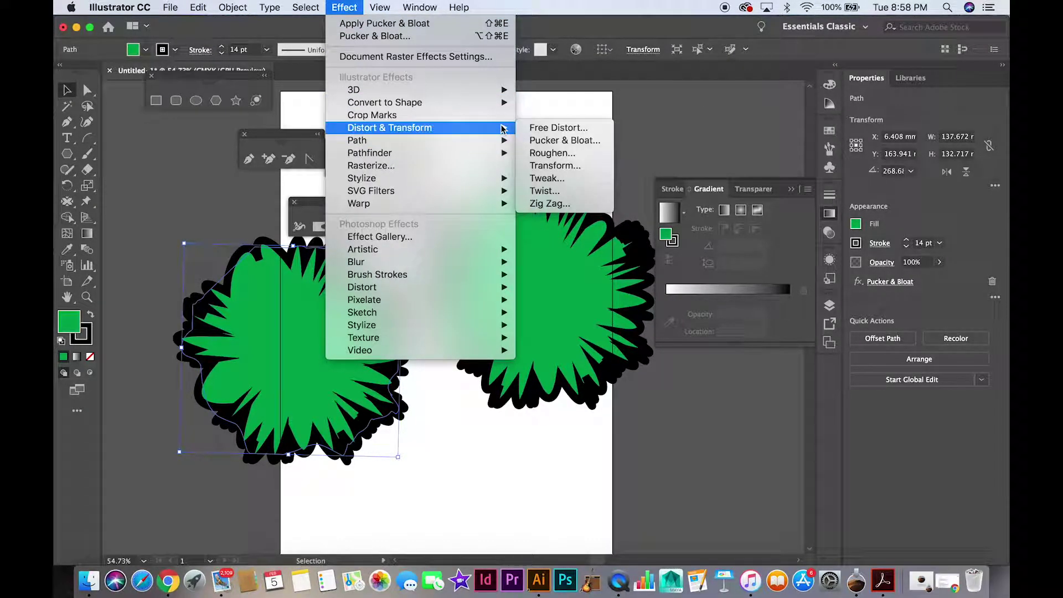
click(565, 192)
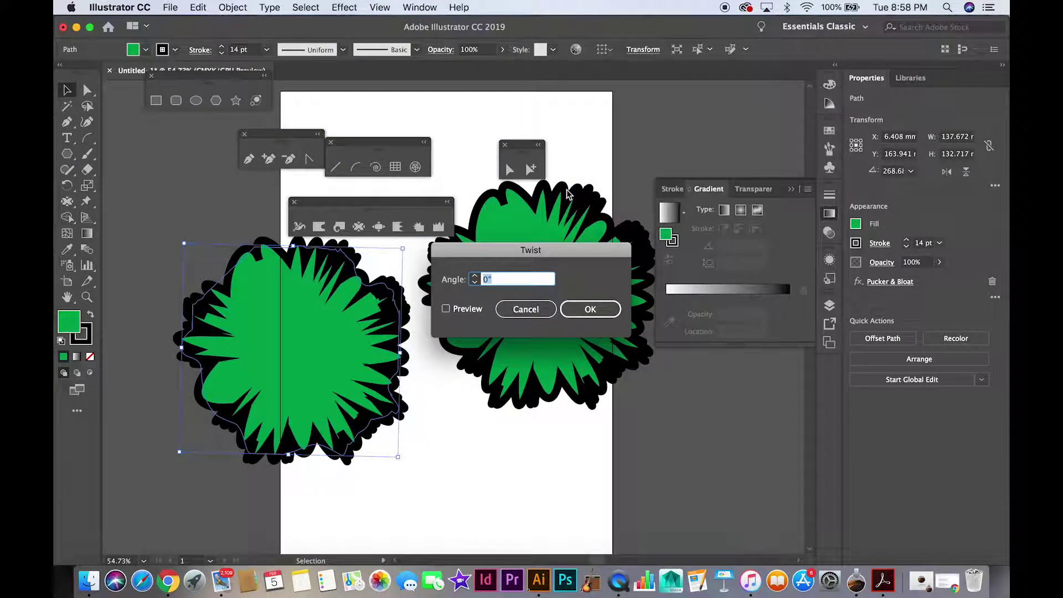
click(446, 309)
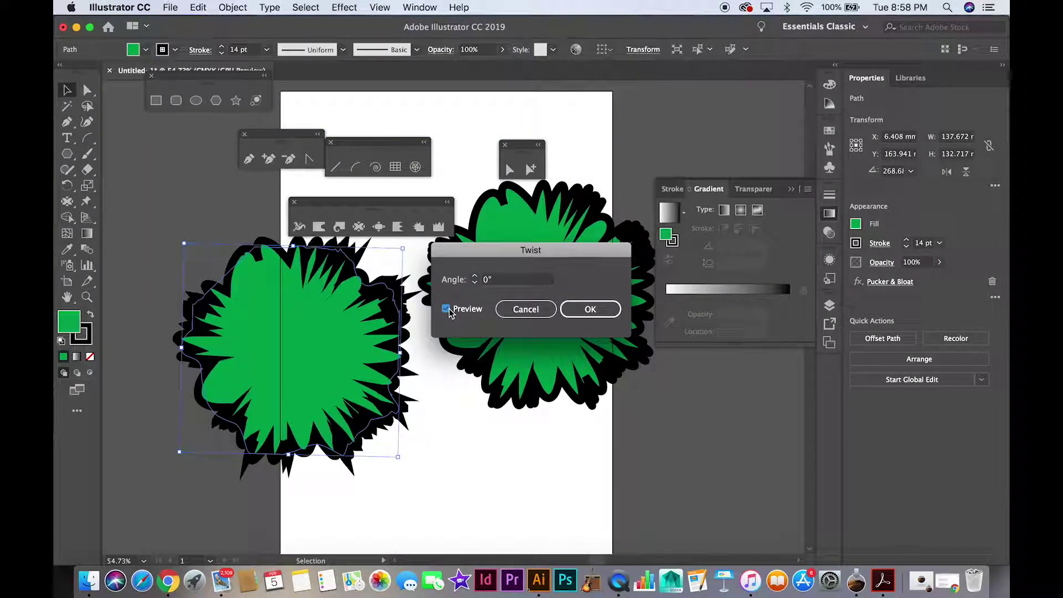
click(474, 276)
click(474, 282)
click(475, 281)
click(476, 279)
click(477, 278)
click(477, 276)
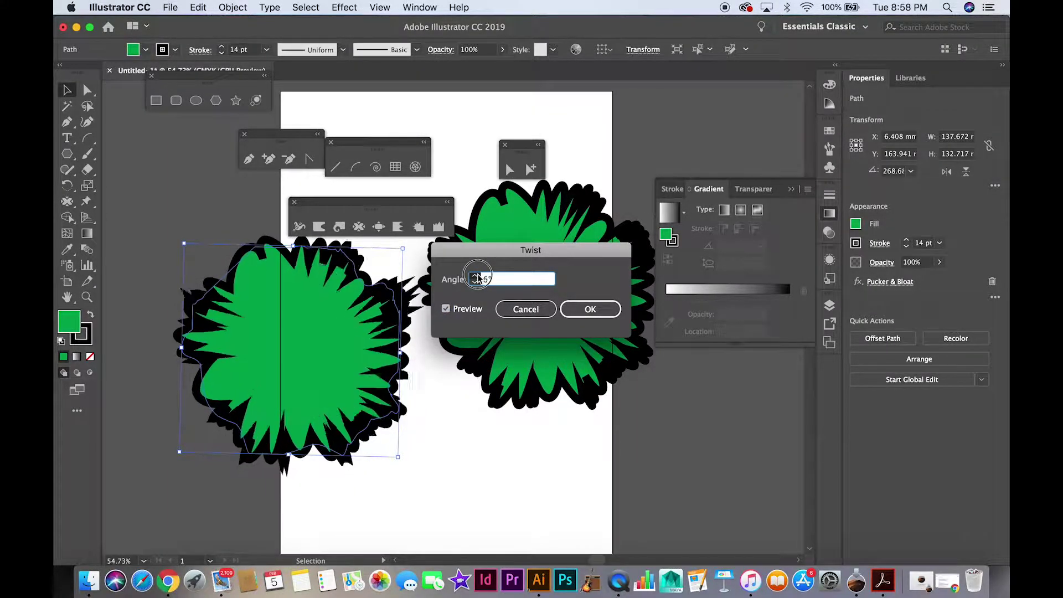
click(477, 275)
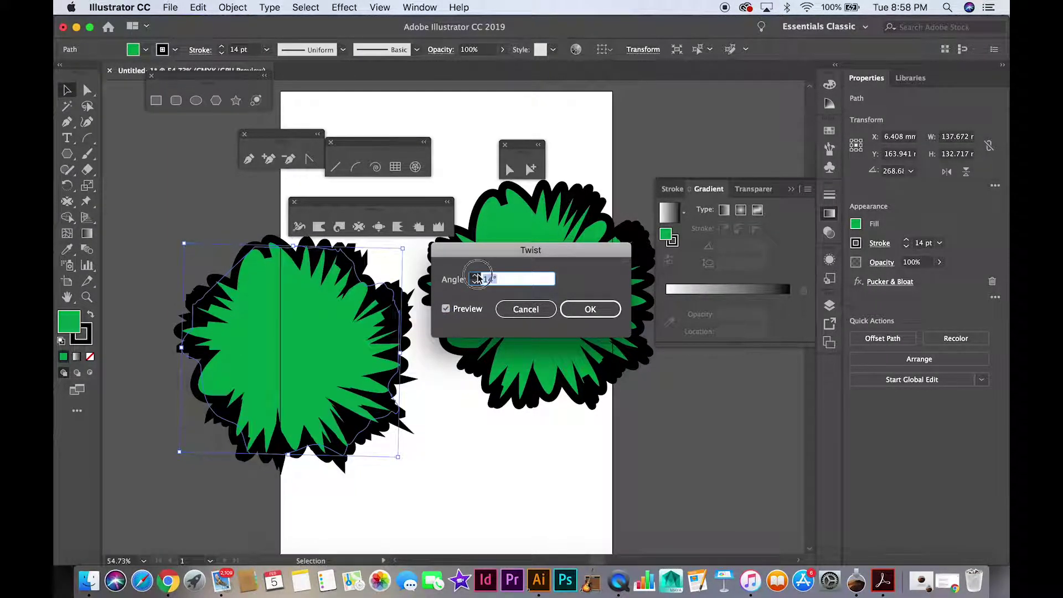
click(583, 309)
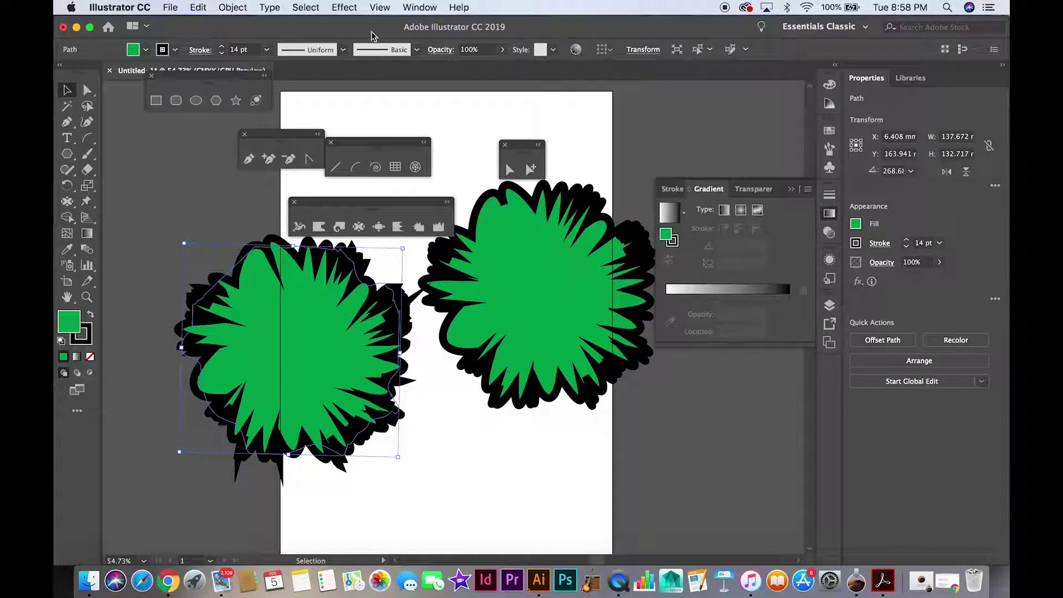
Try a Zig Zag effect on the twisted copy with size 6 mm, 12 ridges per segment and smooth points, and cancel it.
click(344, 8)
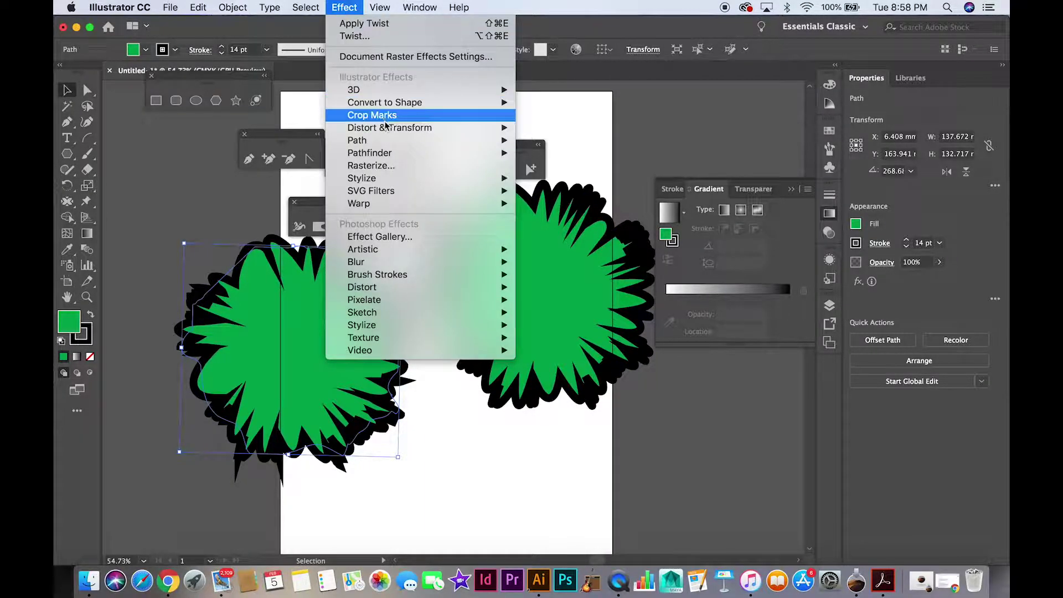
mouse_move(386, 126)
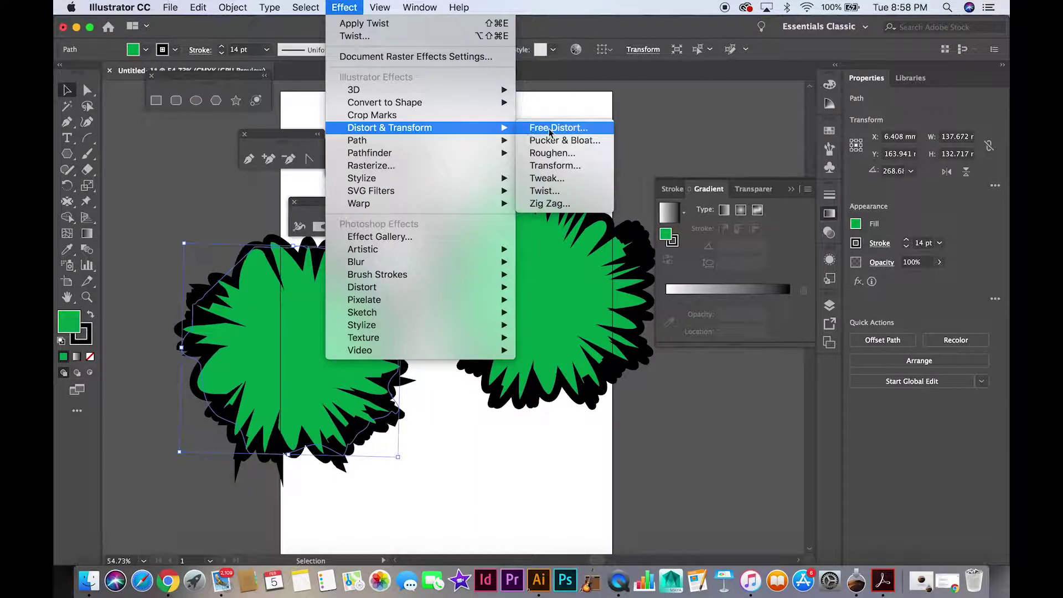
click(560, 204)
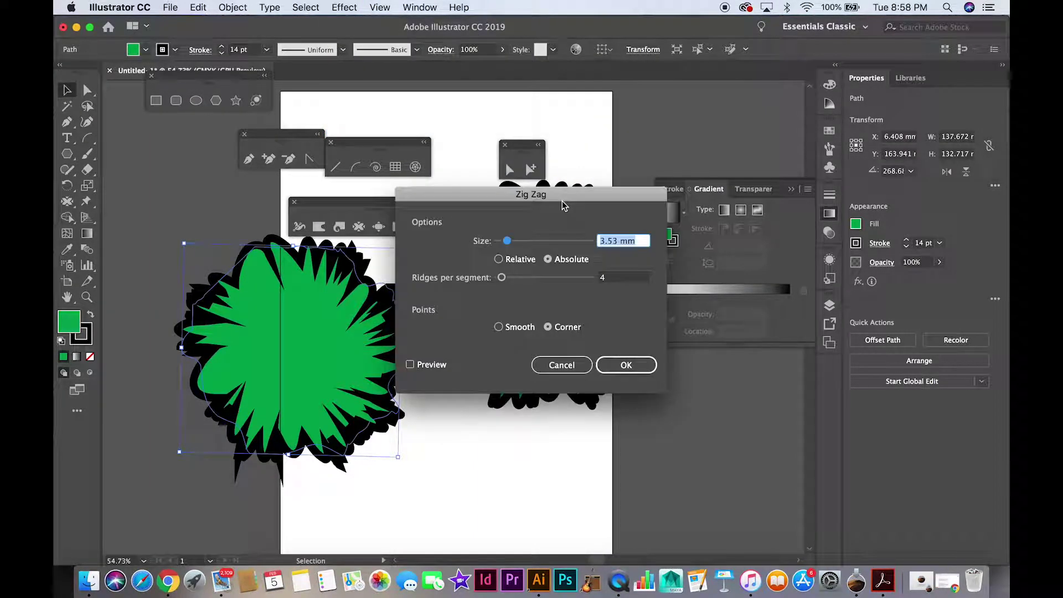
click(410, 365)
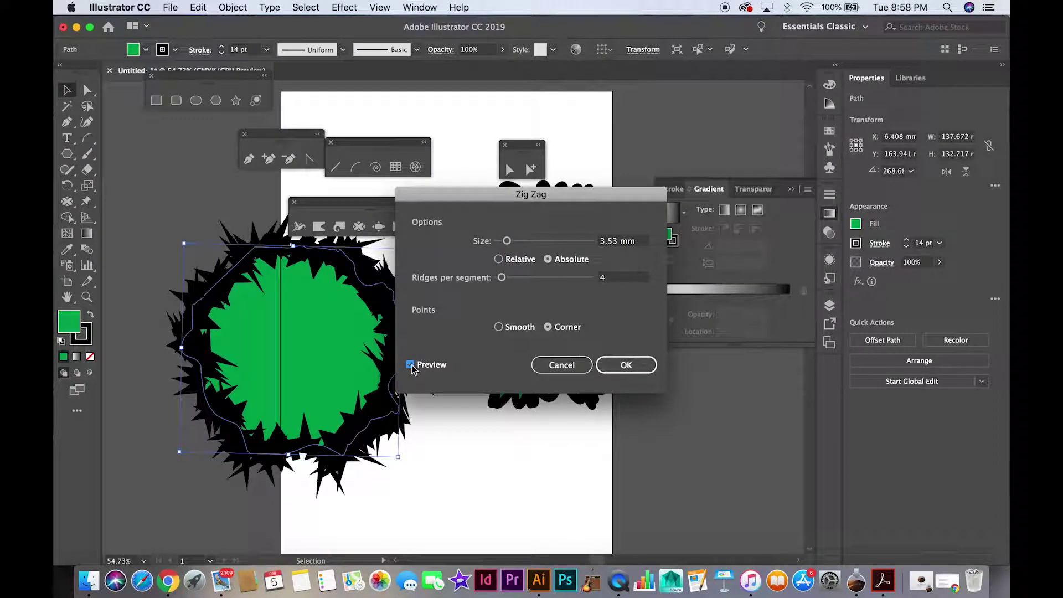
drag(507, 241, 506, 278)
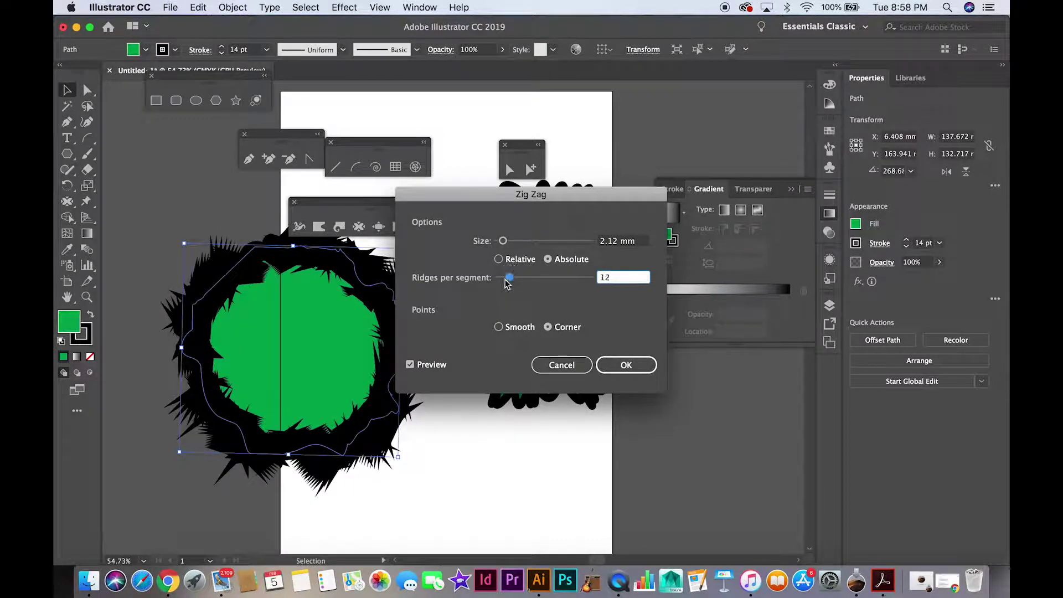
click(501, 329)
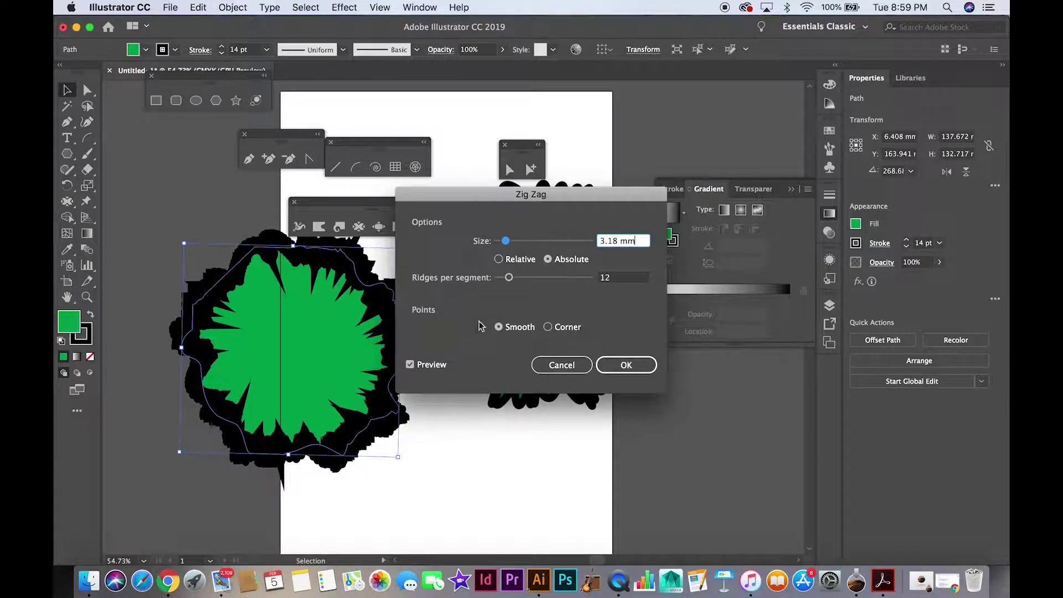
click(558, 364)
key(Tab)
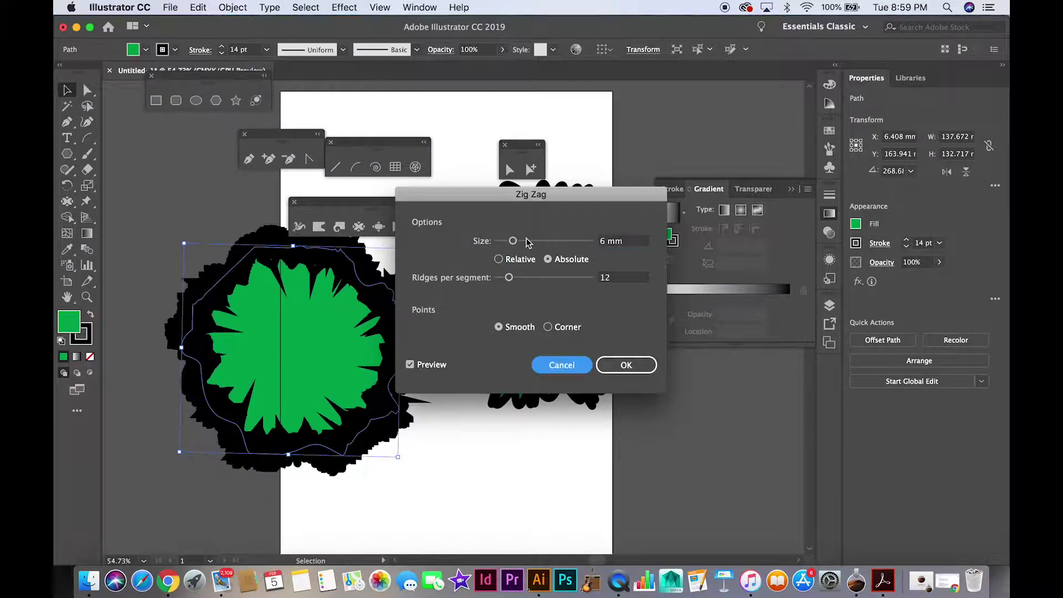
key(Return)
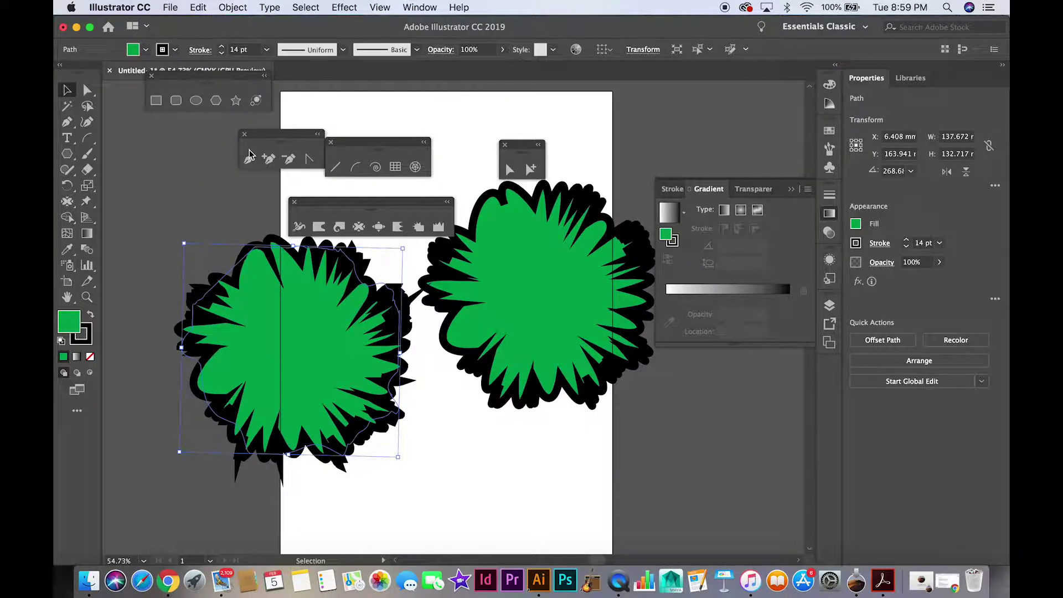
Move the twisted copy to the artboard's upper left and draw a CMYK Yellow five-pointed star, about 103 by 107 mm, left of the artboard.
drag(284, 313, 338, 191)
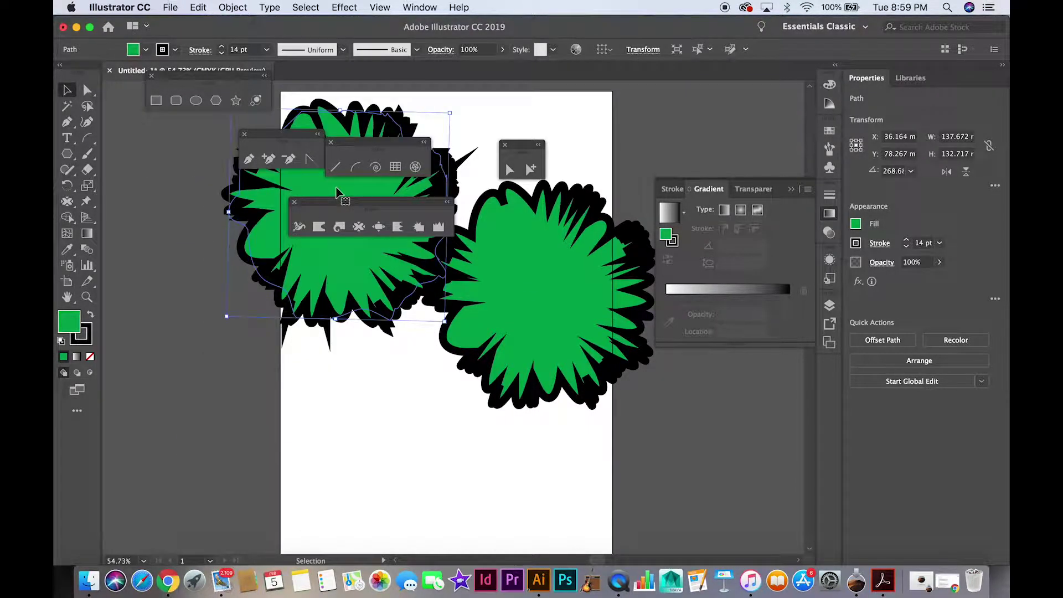
click(236, 100)
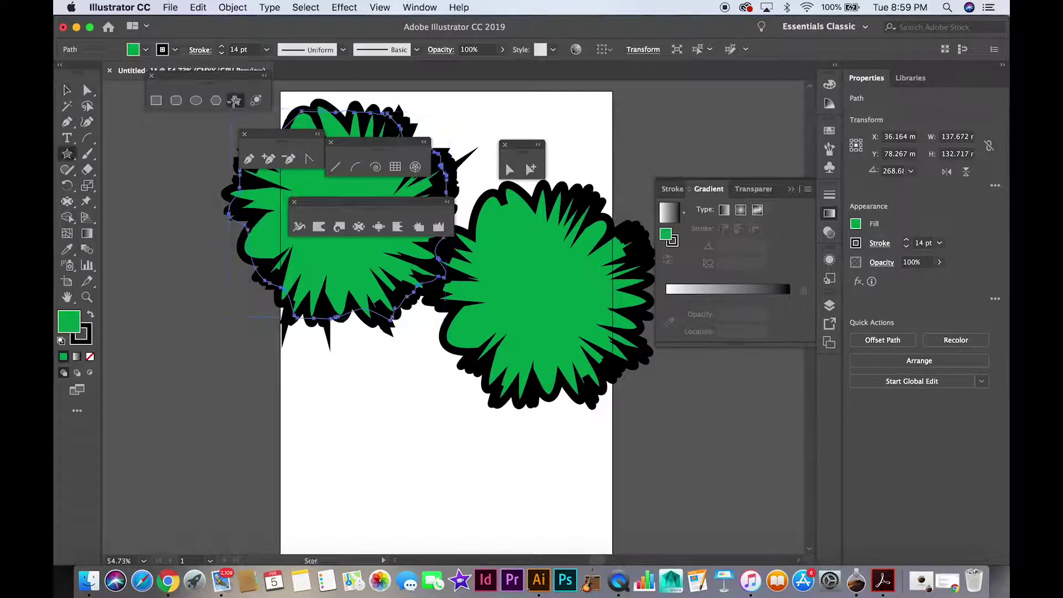
drag(211, 293, 283, 347)
click(133, 49)
click(109, 72)
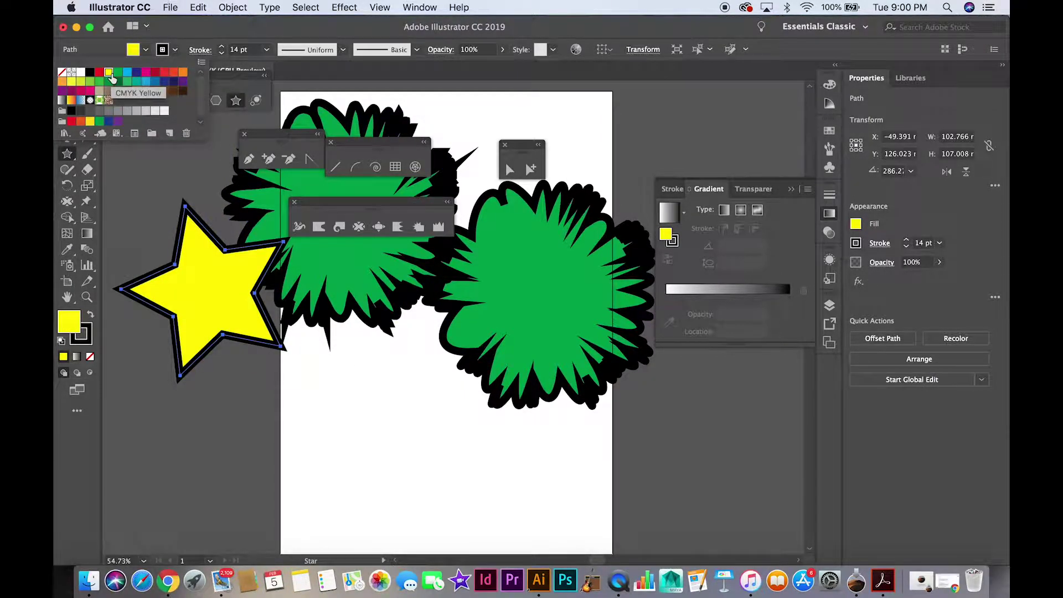
Apply a Zig Zag effect to the yellow star with absolute size 4.94 mm, 4 ridges per segment and corner points.
click(346, 7)
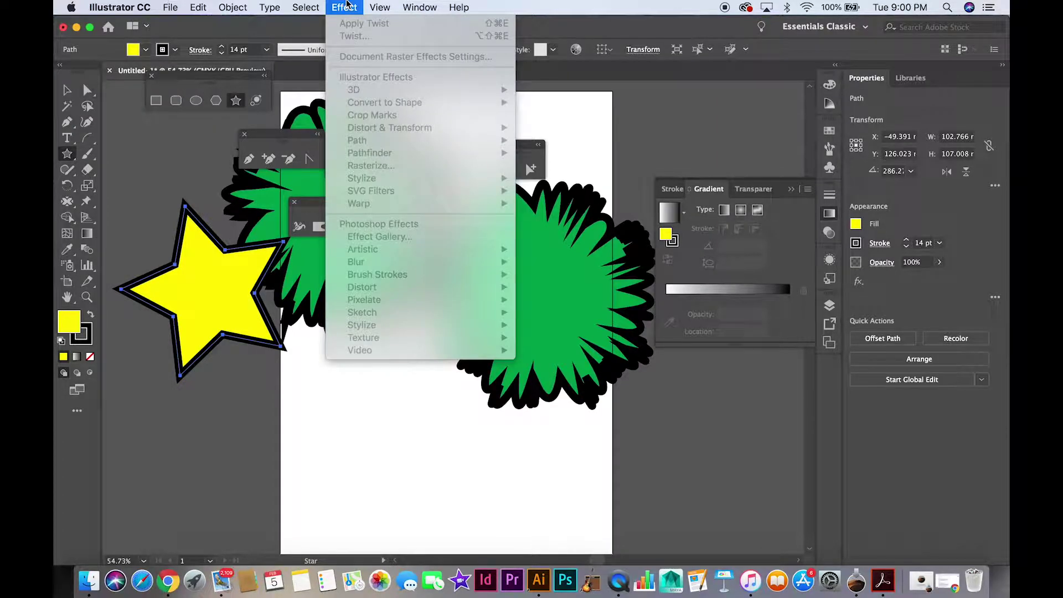
click(204, 242)
click(346, 8)
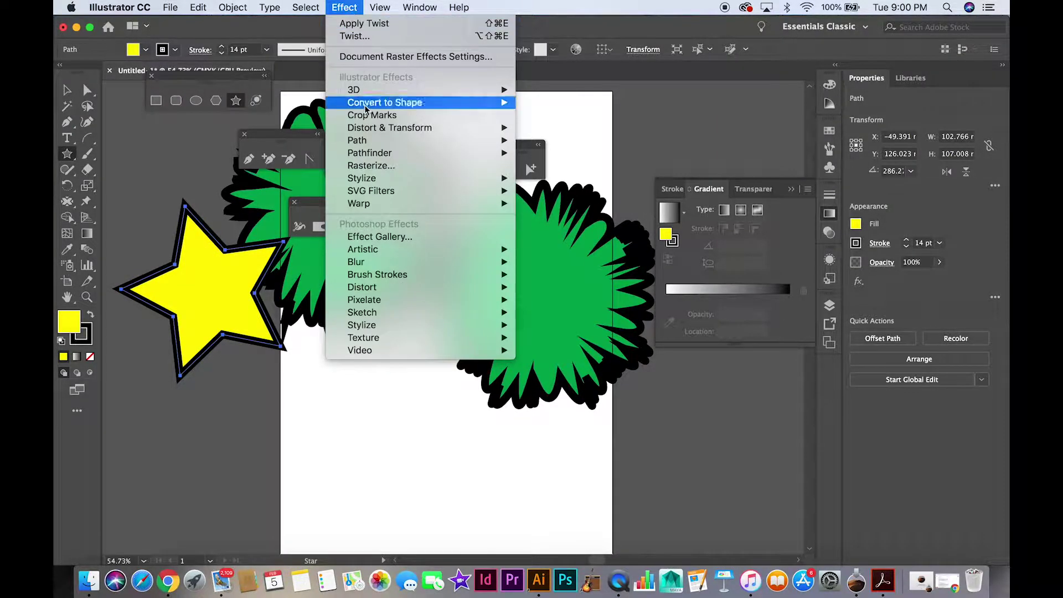
mouse_move(370, 131)
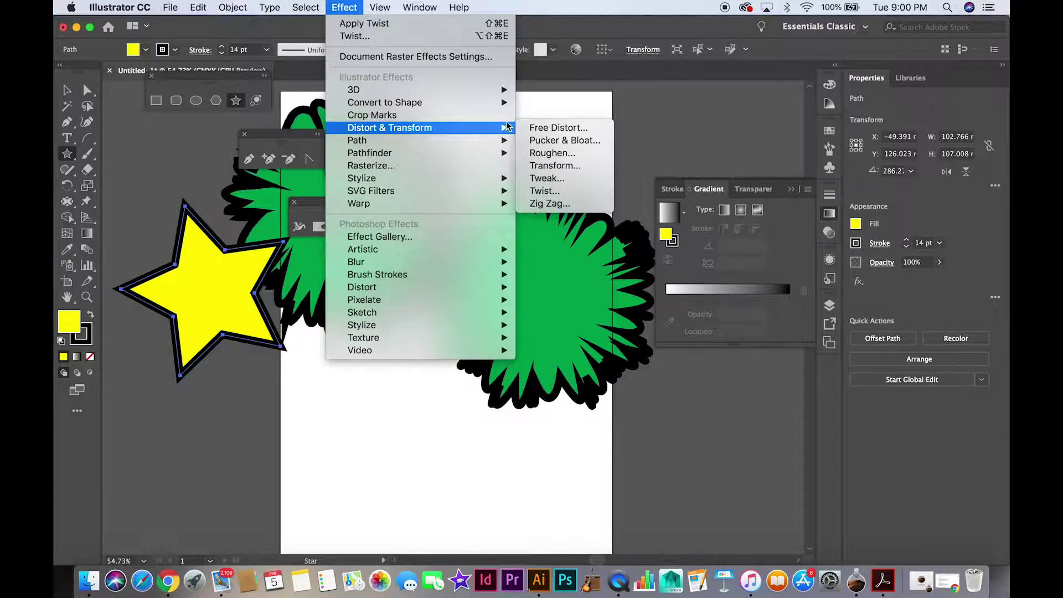
click(550, 205)
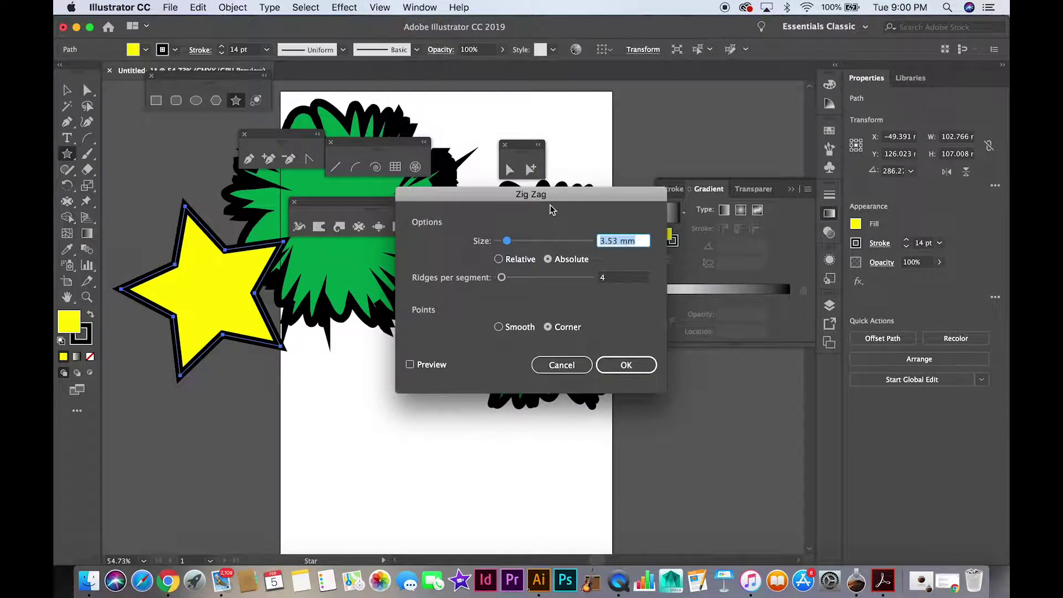
click(410, 364)
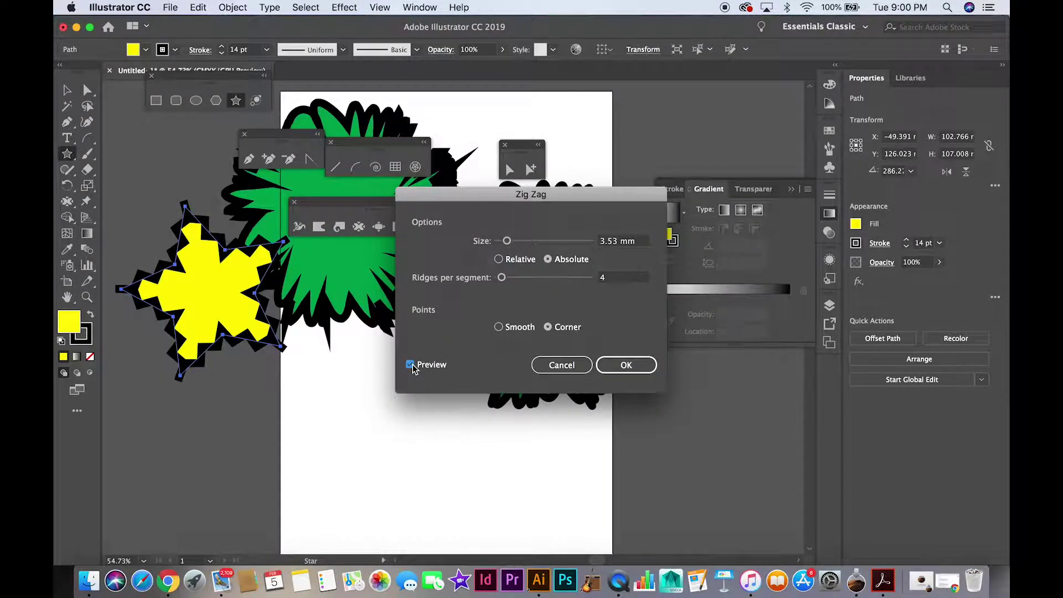
drag(507, 241, 510, 243)
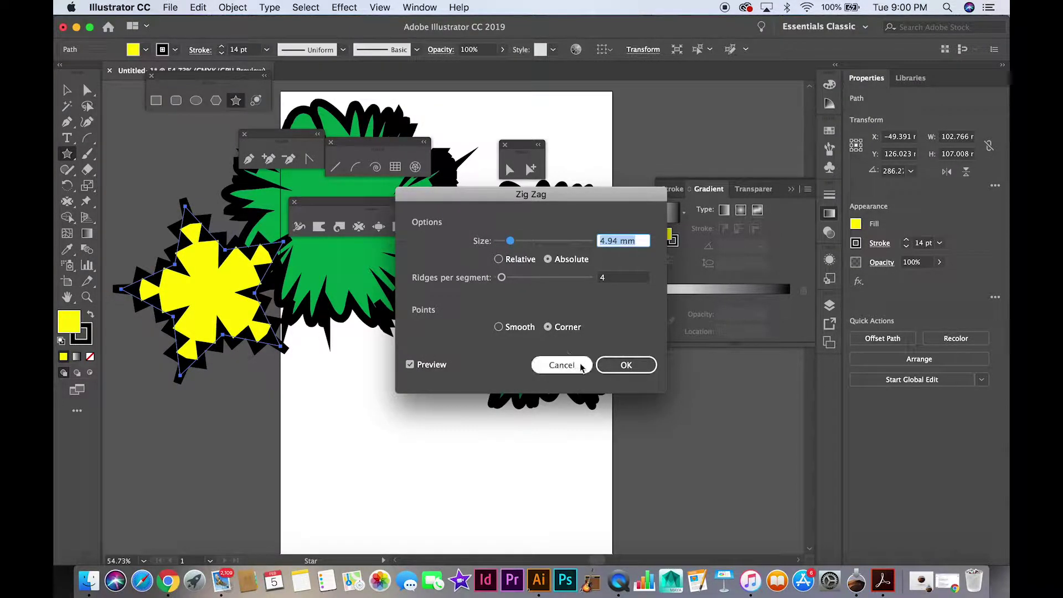
key(Return)
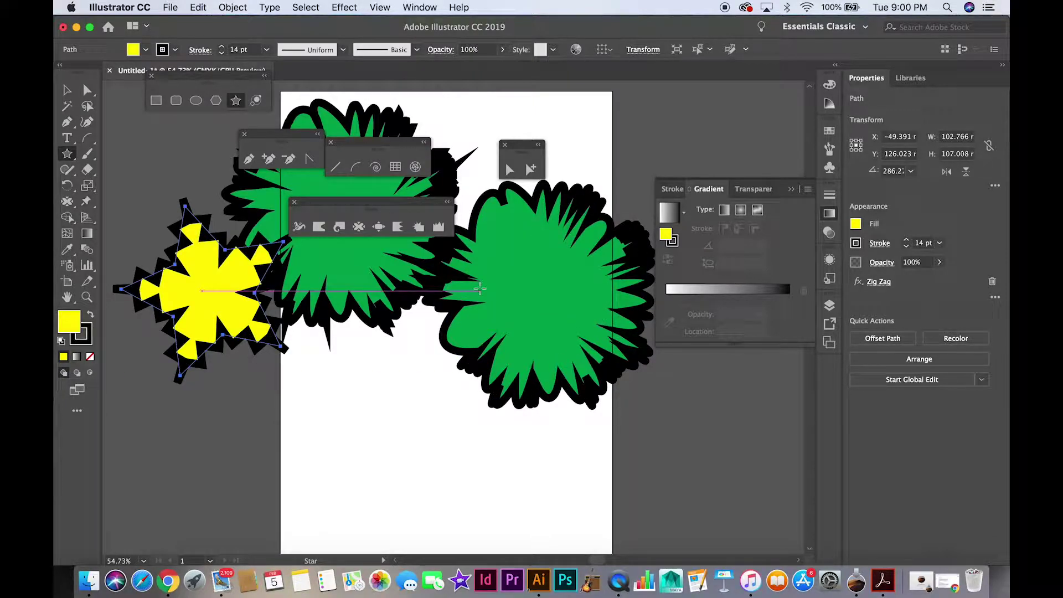
click(68, 204)
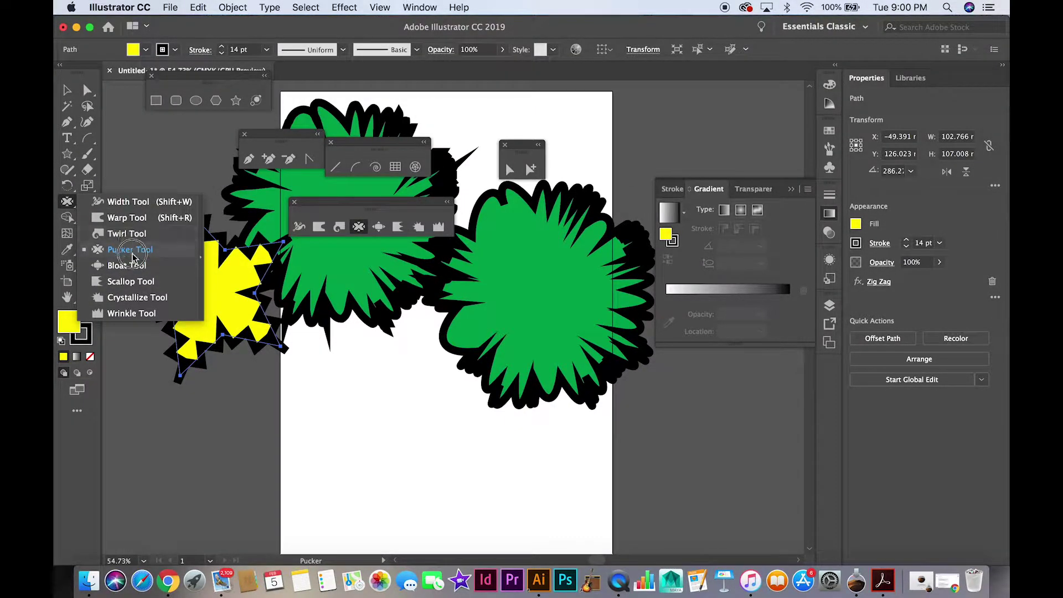
click(345, 8)
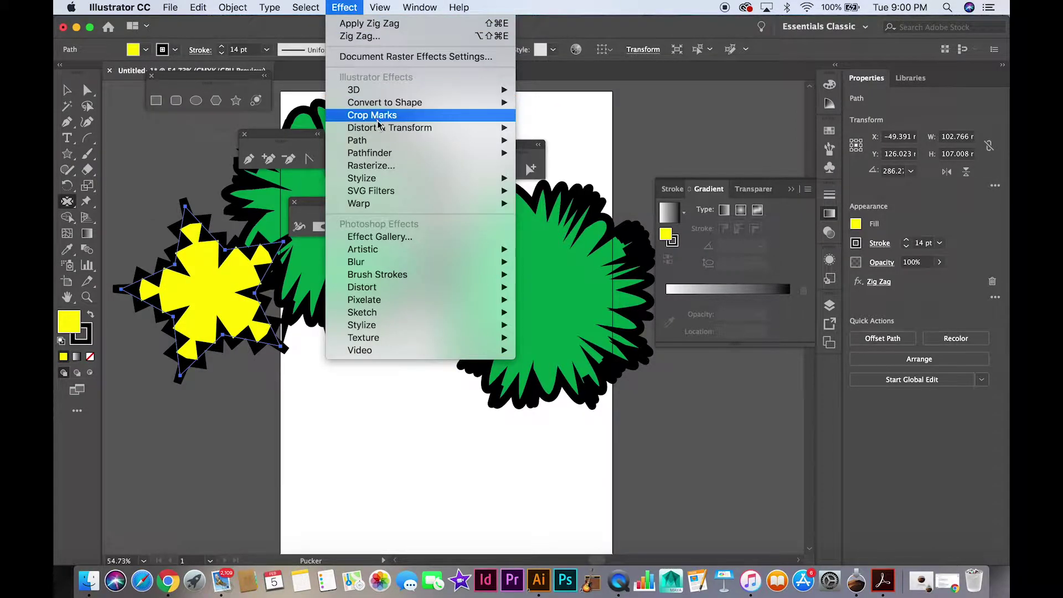
mouse_move(380, 132)
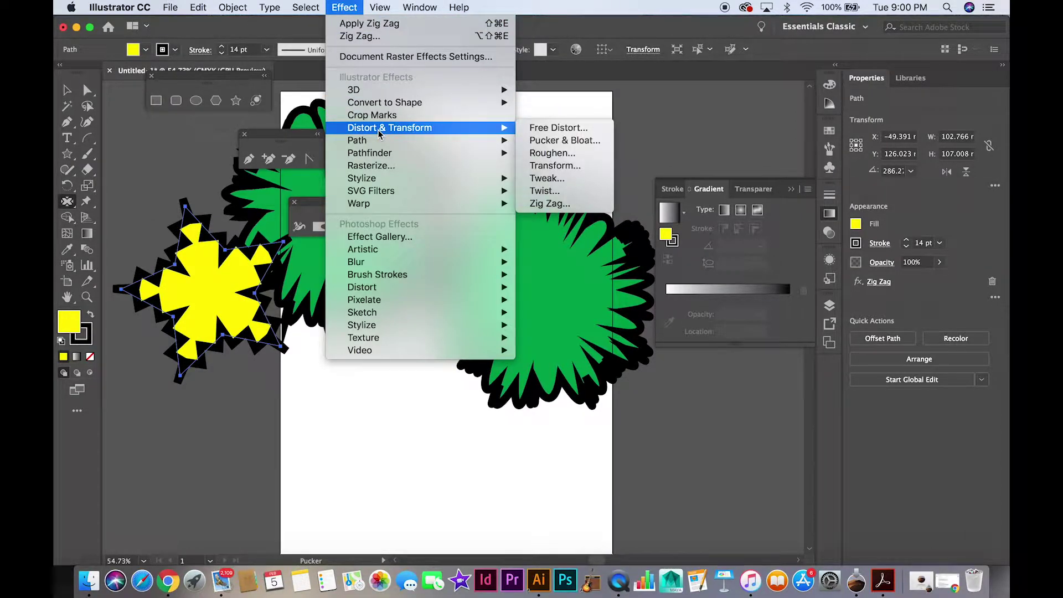
mouse_move(376, 181)
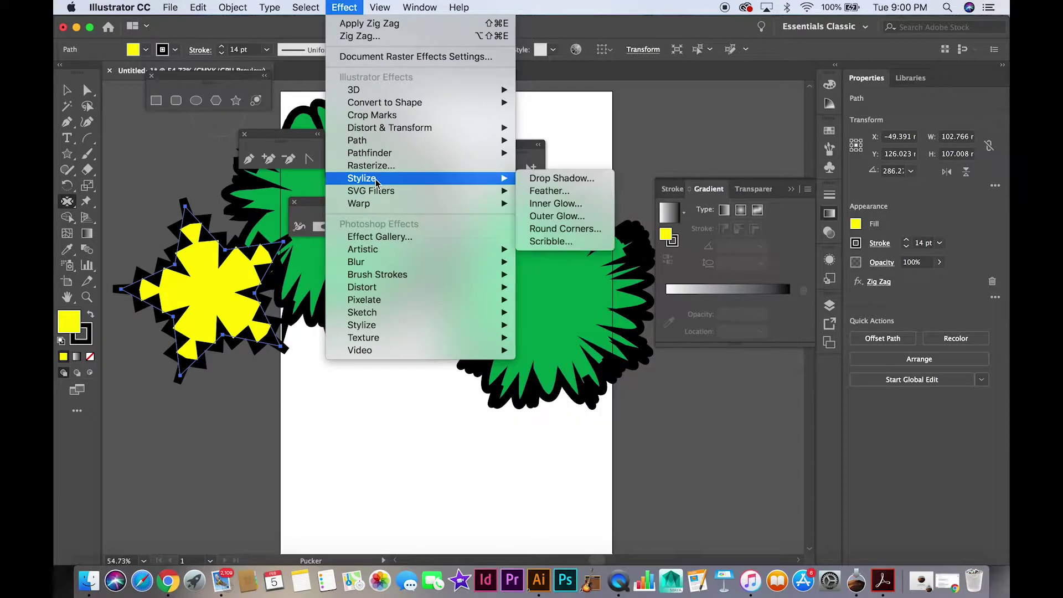